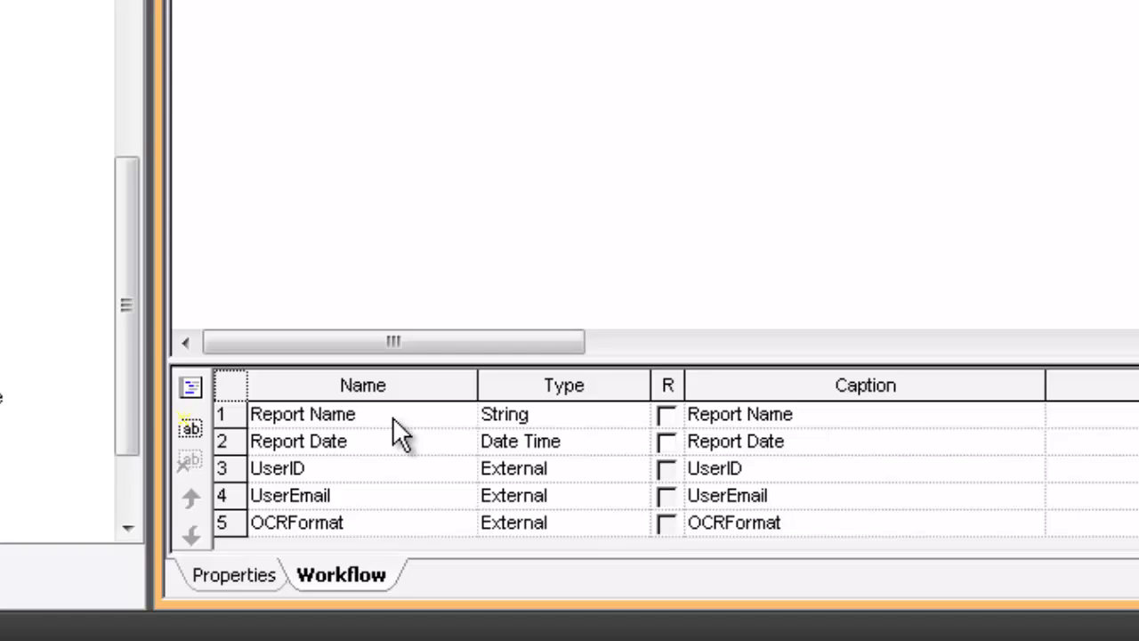
# Step: Review the Report Name and Report Date fields and their types in the Report task's workflow field table
pyautogui.click(305, 441)
pyautogui.click(545, 420)
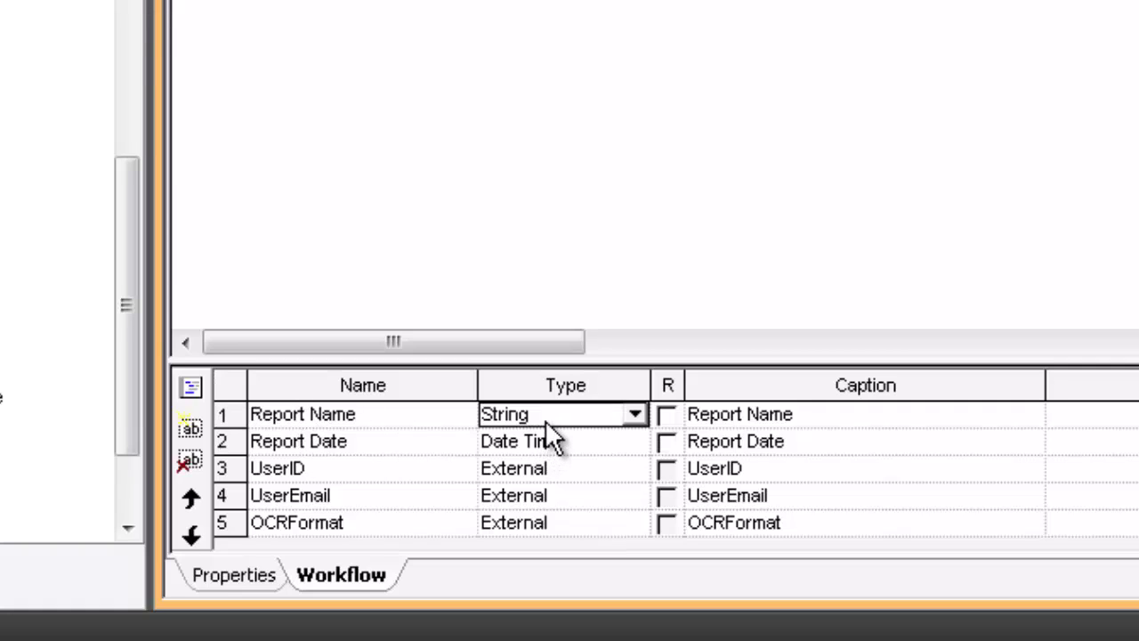
pyautogui.click(545, 441)
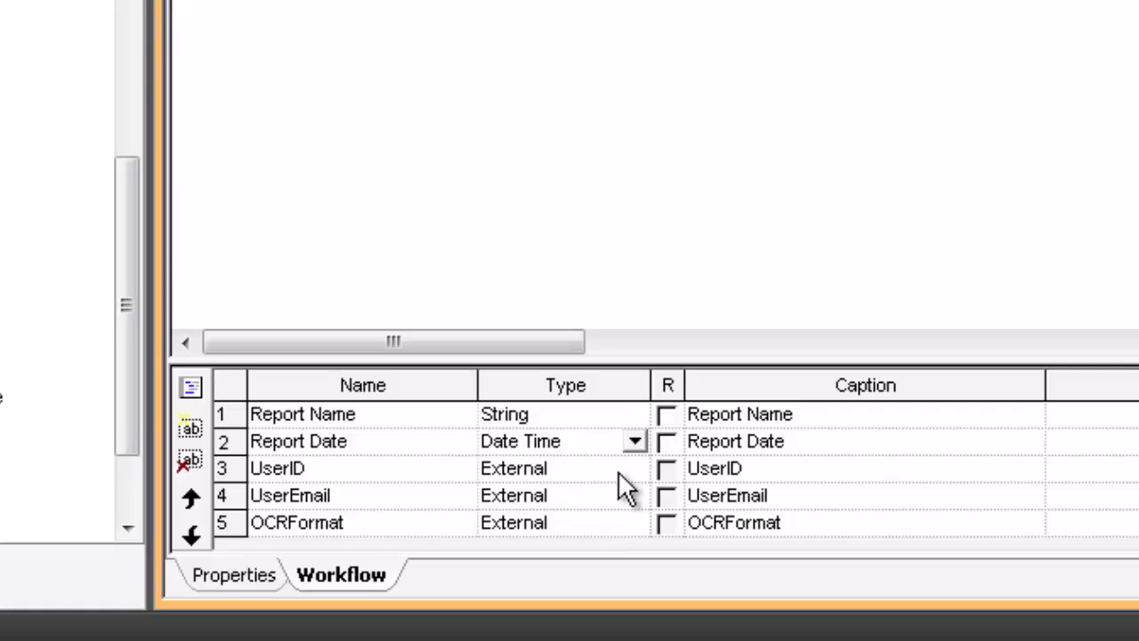
# Step: Examine the names and types of the UserID, UserEmail and OCRFormat fields in the Report task's workflow field table
pyautogui.click(336, 475)
pyautogui.click(334, 496)
pyautogui.click(334, 525)
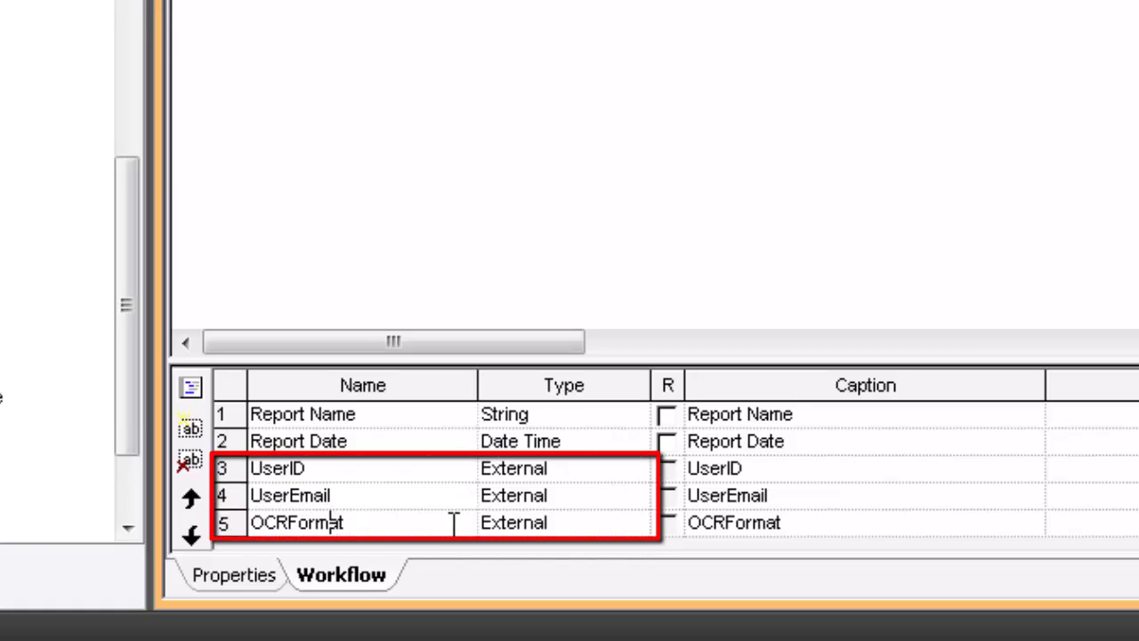
pyautogui.click(391, 476)
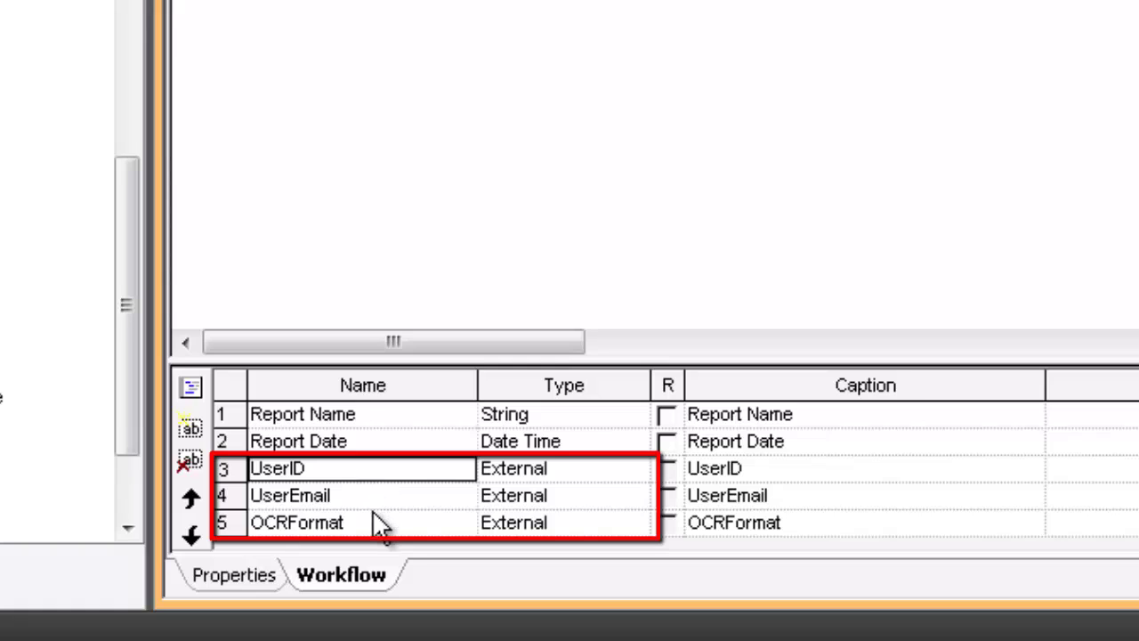
pyautogui.click(536, 479)
pyautogui.click(543, 495)
pyautogui.click(546, 521)
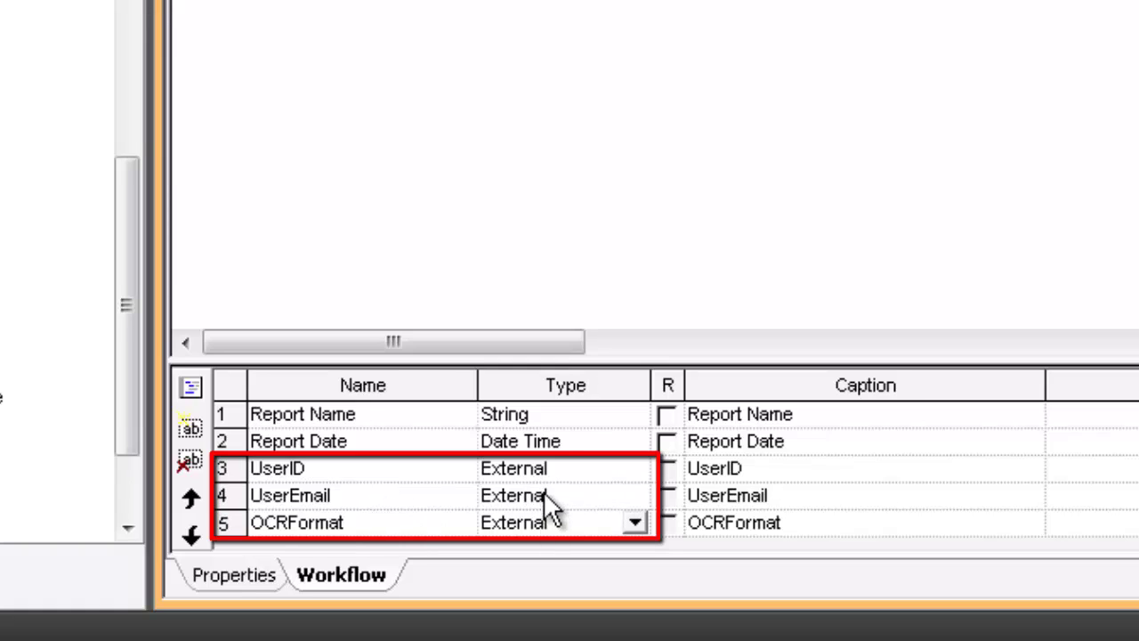
pyautogui.click(551, 472)
pyautogui.click(552, 497)
pyautogui.click(566, 524)
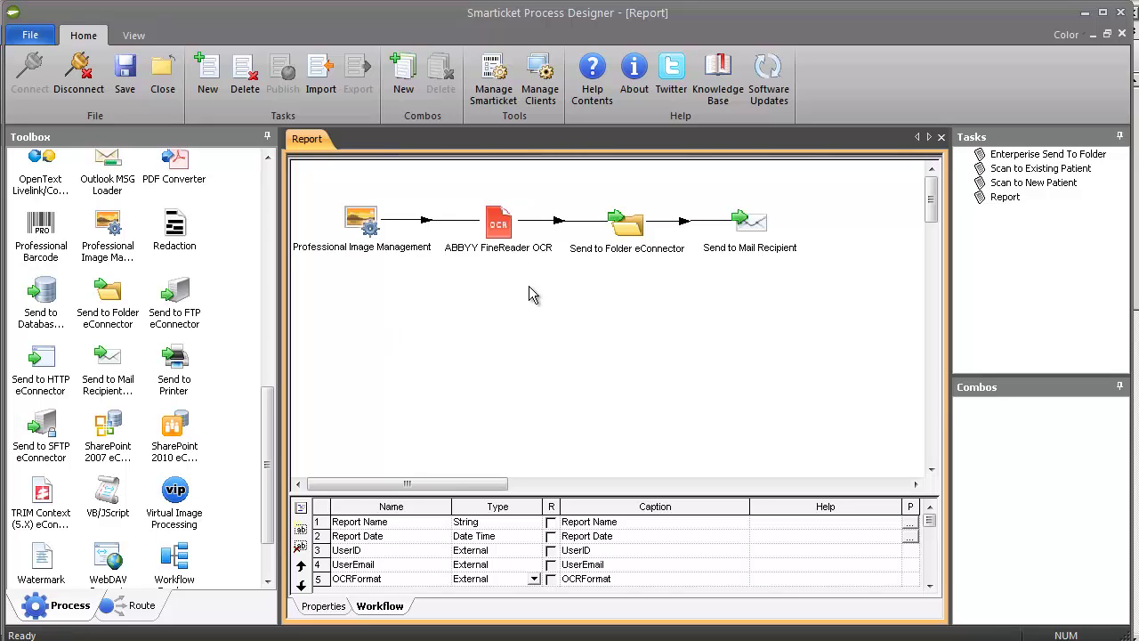
# Step: Check the image processing options of the Professional Image Management component and close its configuration without changes
pyautogui.doubleClick(363, 225)
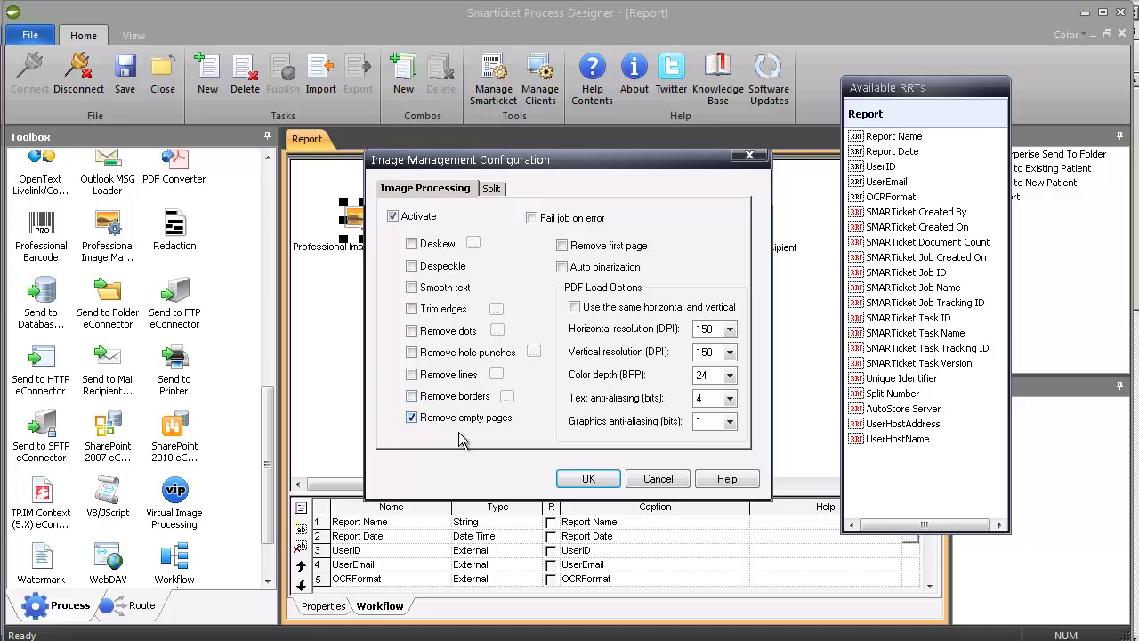
pyautogui.click(647, 480)
# Step: Inspect the ABBYY FineReader OCR output file setting alongside the Report task's available replacement tags, and close without changes
pyautogui.doubleClick(509, 224)
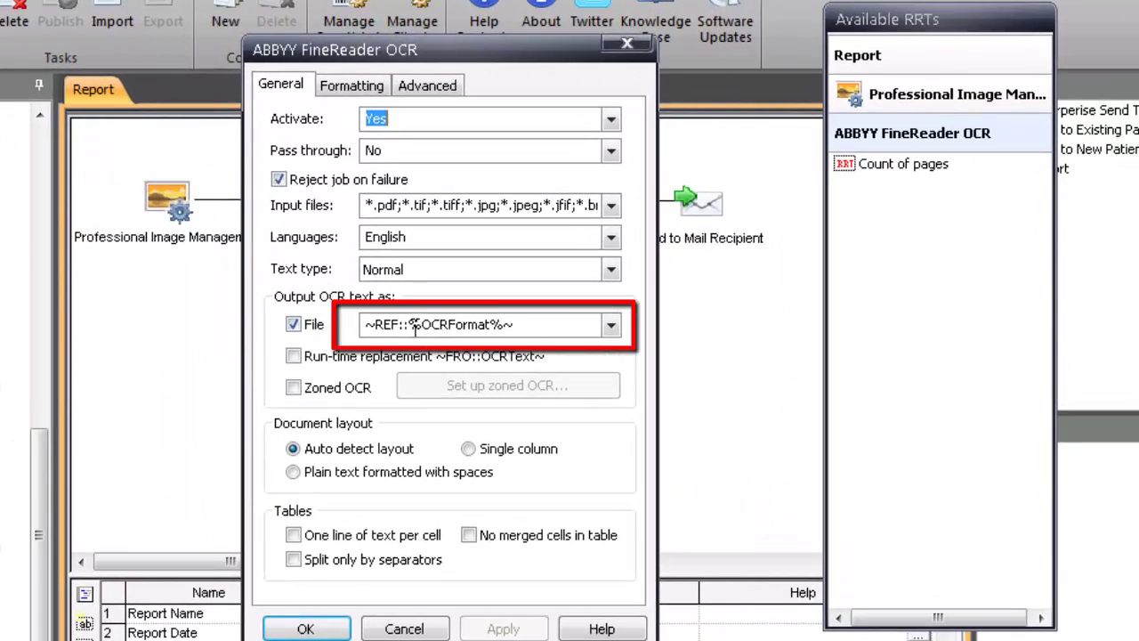
pyautogui.moveTo(404, 58)
pyautogui.mouseDown()
pyautogui.moveTo(324, 14)
pyautogui.moveTo(253, 0)
pyautogui.mouseUp()
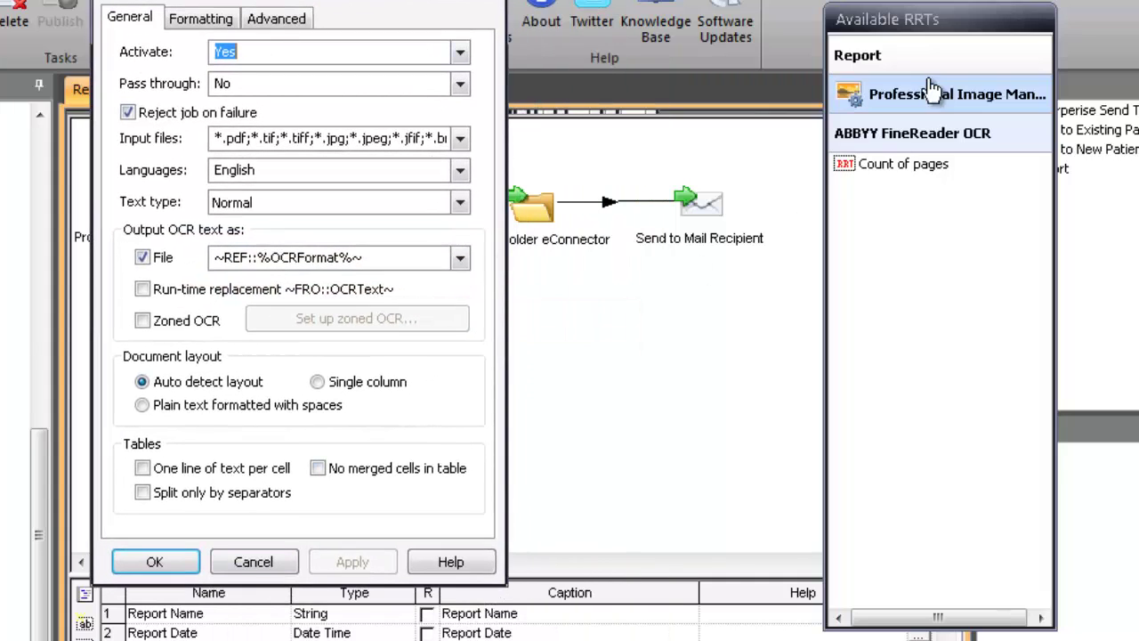
pyautogui.click(885, 53)
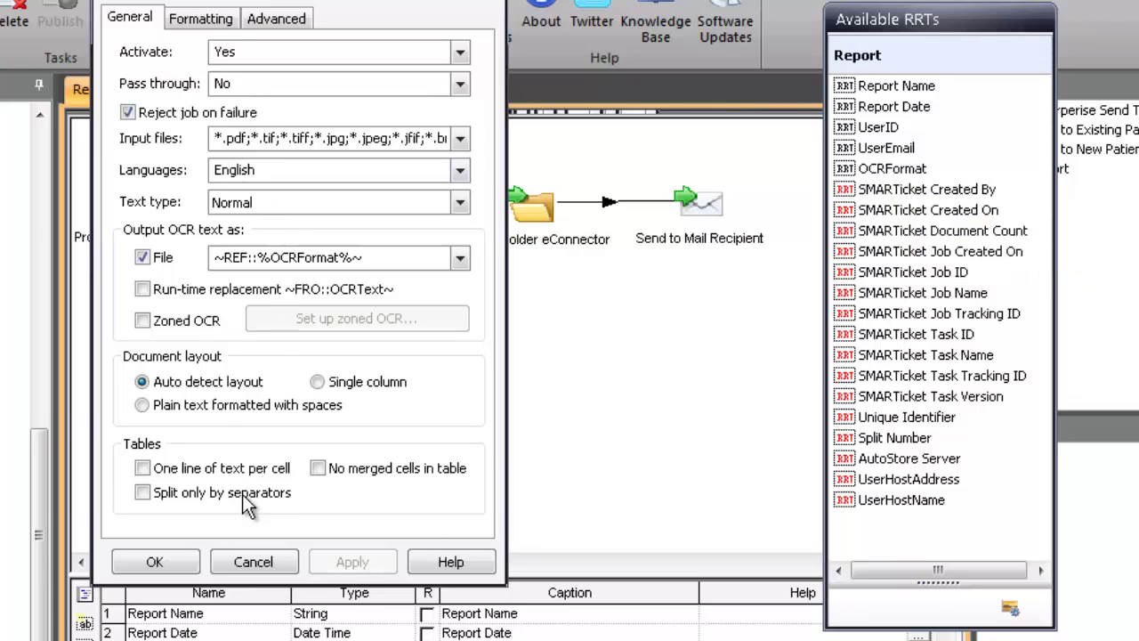
pyautogui.click(253, 561)
# Step: Inspect the folder path and file rename schema of the Send to Folder eConnector, and close both dialogs without changes
pyautogui.doubleClick(535, 206)
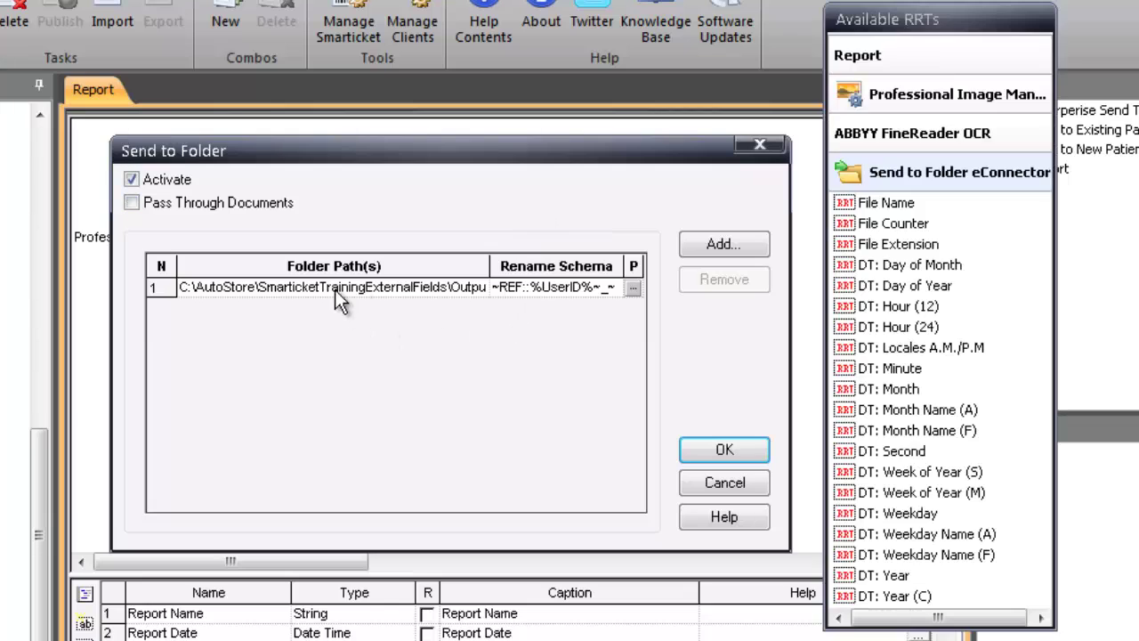
pyautogui.click(632, 288)
pyautogui.moveTo(421, 233); pyautogui.dragTo(709, 219)
pyautogui.click(423, 339)
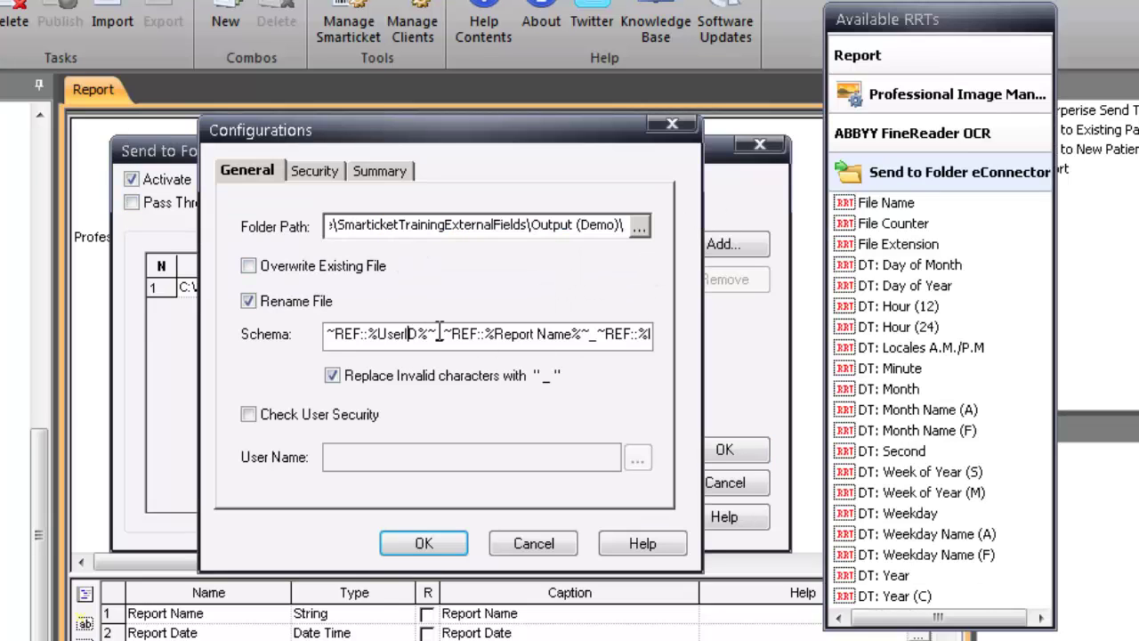
pyautogui.moveTo(442, 335); pyautogui.dragTo(251, 339)
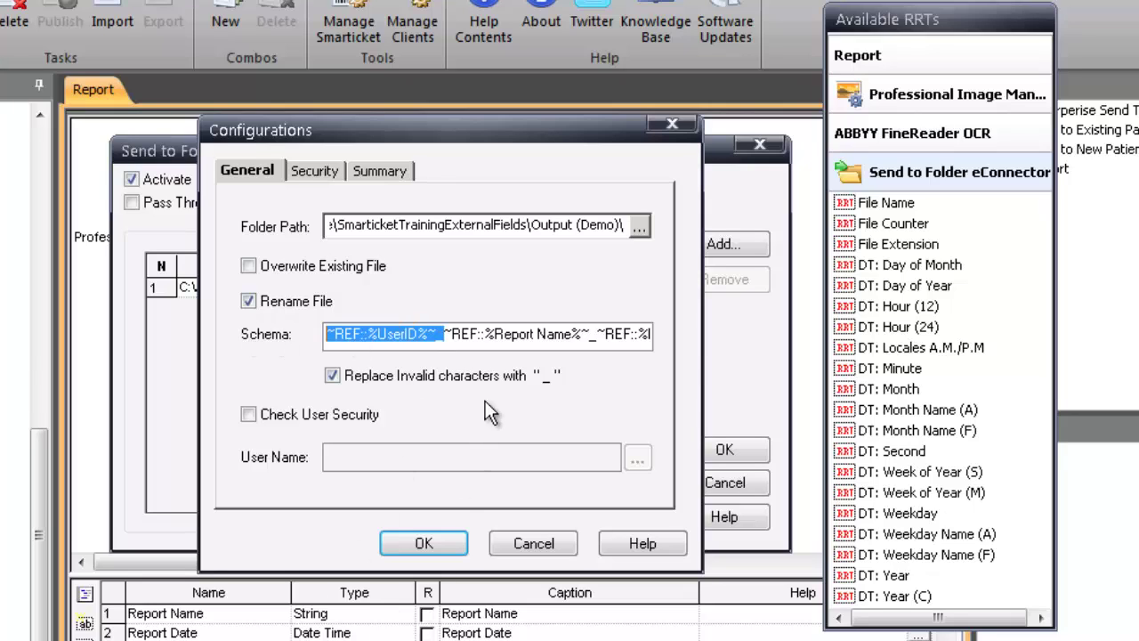
pyautogui.click(524, 335)
pyautogui.moveTo(495, 333); pyautogui.dragTo(583, 328)
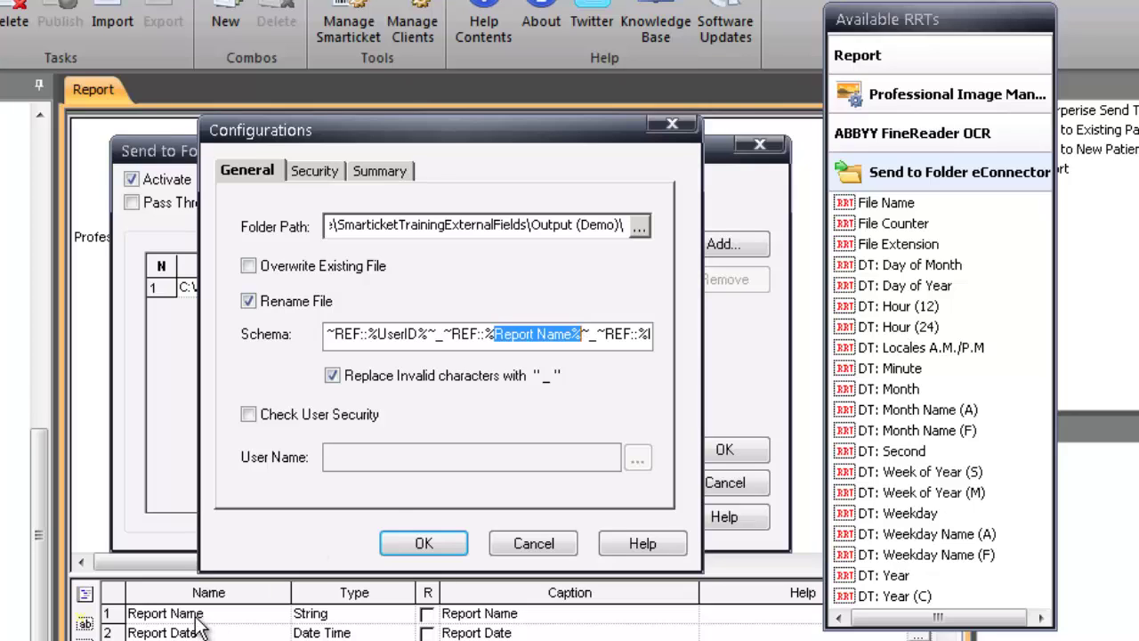
pyautogui.click(585, 338)
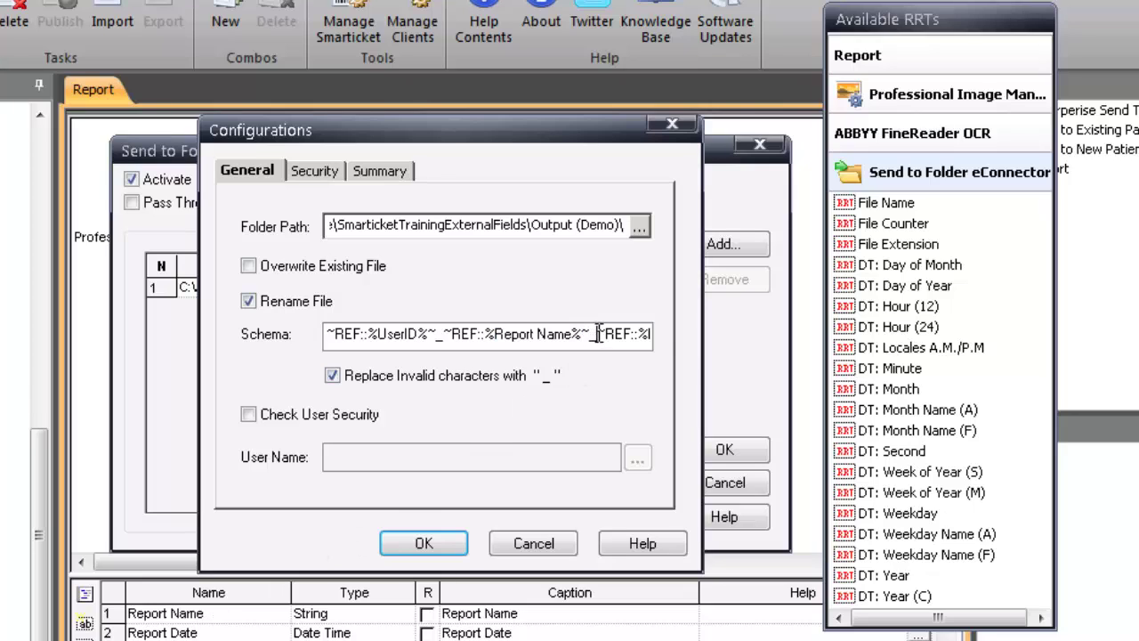
pyautogui.moveTo(598, 332); pyautogui.dragTo(463, 334)
pyautogui.click(525, 543)
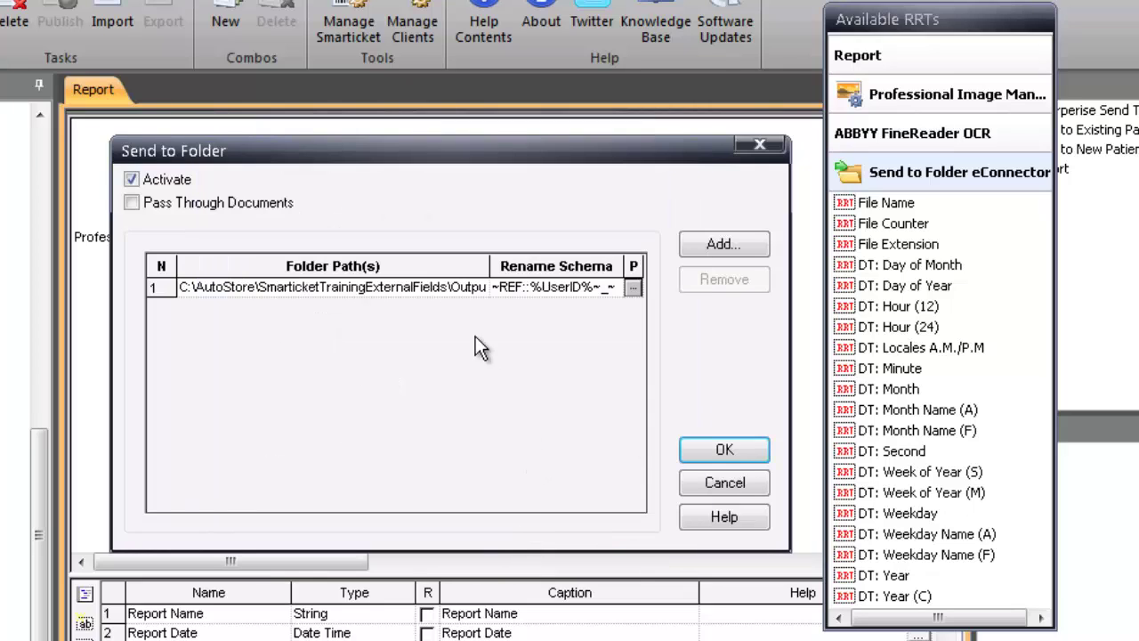
pyautogui.click(714, 483)
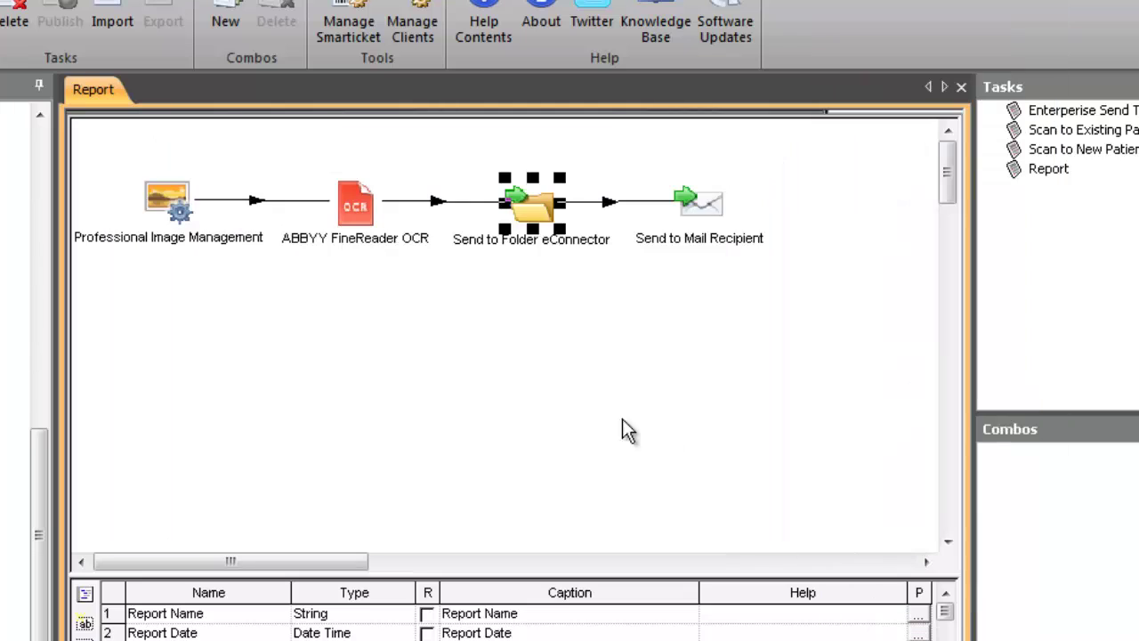
# Step: Review the Send to Mail Recipient message settings and the Send to Folder path tag, and close without changes
pyautogui.doubleClick(699, 214)
pyautogui.click(299, 140)
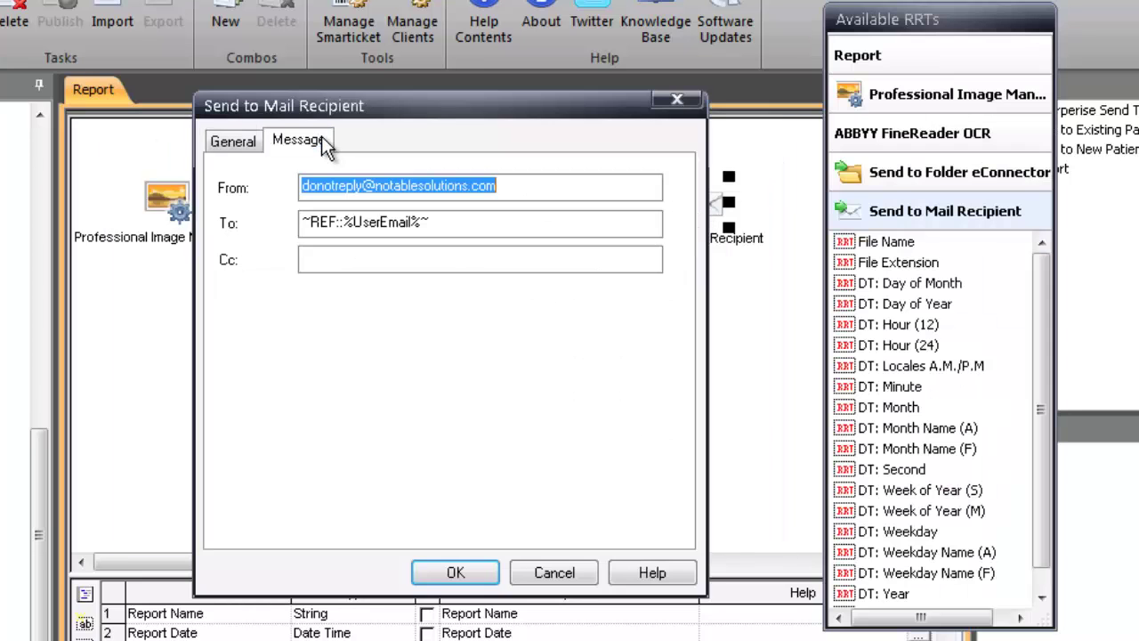
pyautogui.click(370, 365)
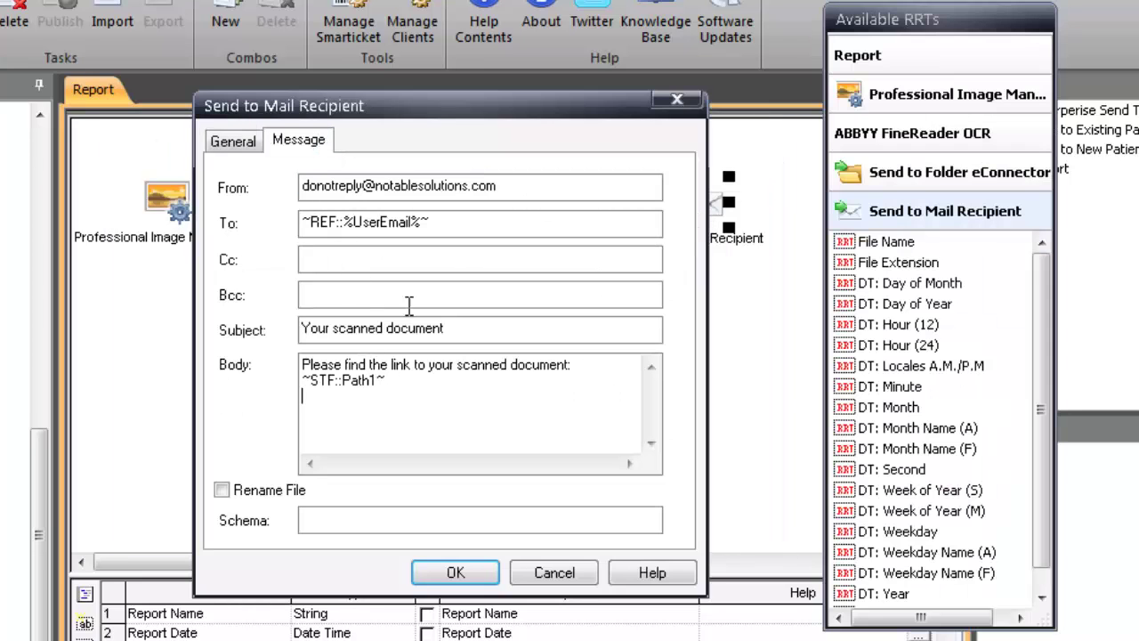
pyautogui.click(875, 176)
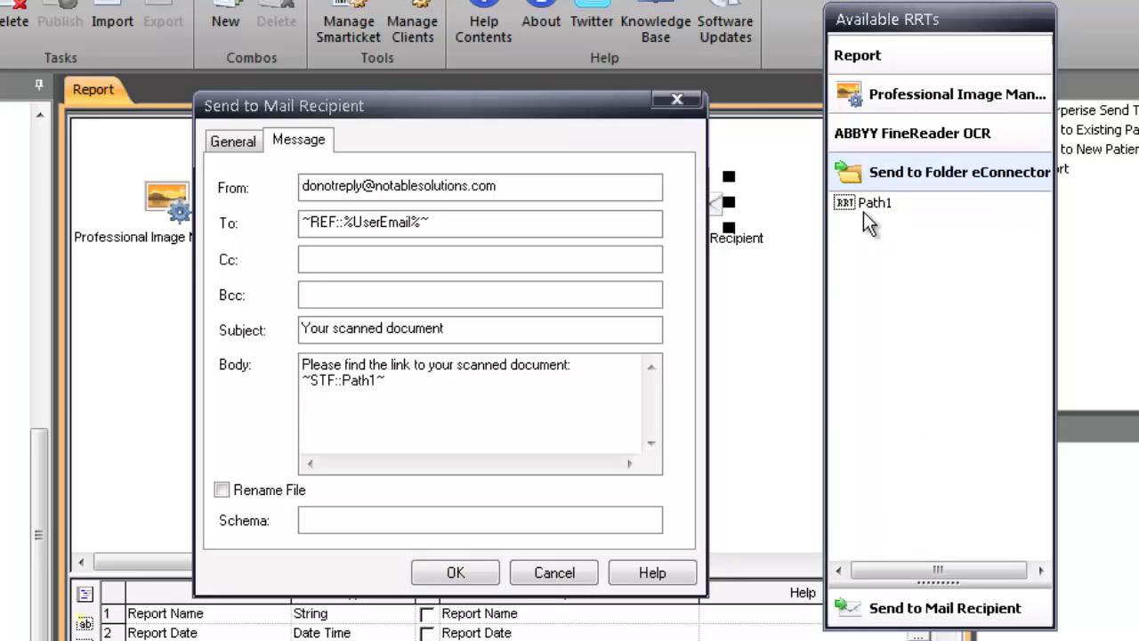
pyautogui.click(553, 572)
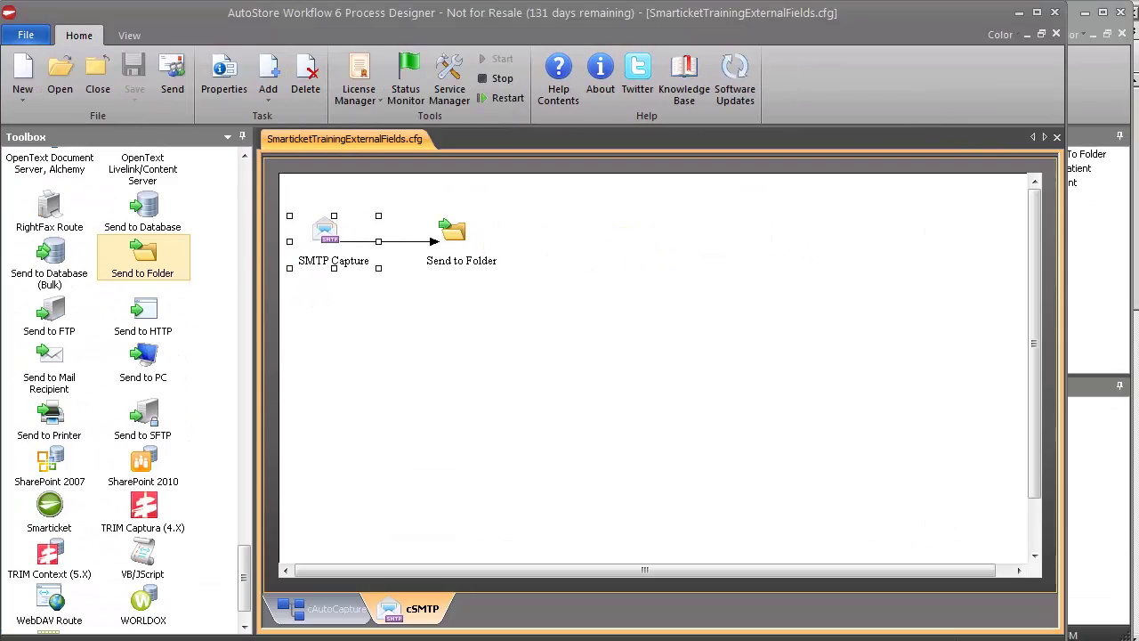
# Step: Switch to AutoStore Process Designer, show the cAutoCapture process and space the AutoCapture and Smarticket components farther apart
pyautogui.click(325, 609)
pyautogui.moveTo(385, 241); pyautogui.dragTo(363, 238)
pyautogui.moveTo(508, 231); pyautogui.dragTo(573, 228)
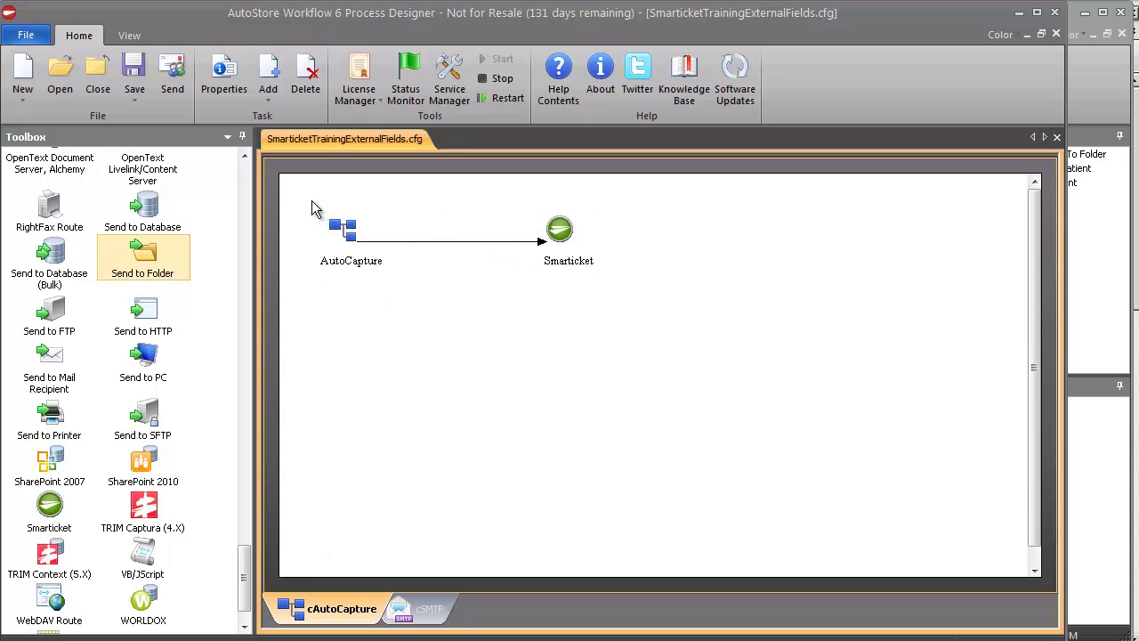
pyautogui.click(634, 284)
pyautogui.moveTo(425, 287); pyautogui.dragTo(425, 287)
pyautogui.moveTo(415, 204); pyautogui.dragTo(316, 291)
pyautogui.moveTo(504, 196); pyautogui.dragTo(640, 299)
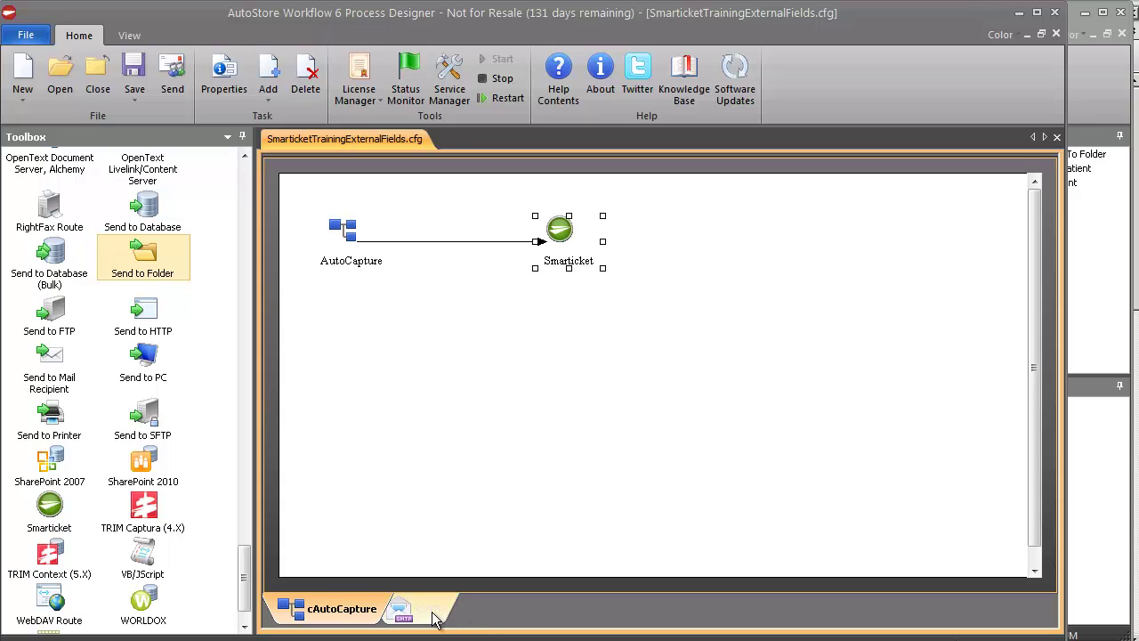
# Step: Open the Send Ticket form from the Common Group of the AutoCapture component for editing
pyautogui.doubleClick(346, 230)
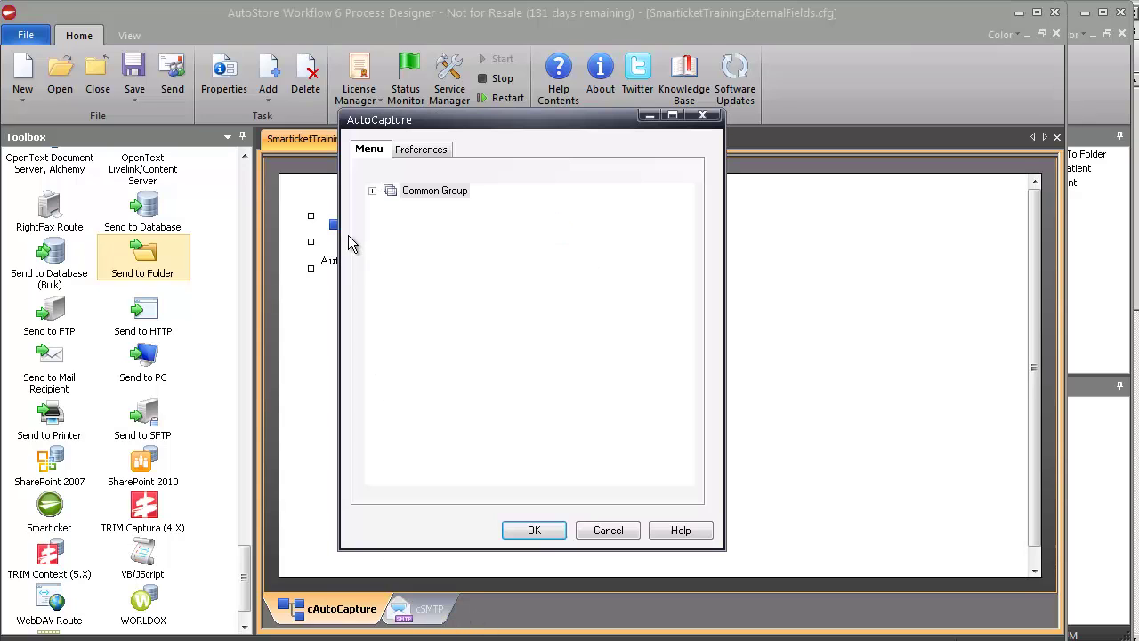
pyautogui.click(372, 190)
pyautogui.click(417, 207)
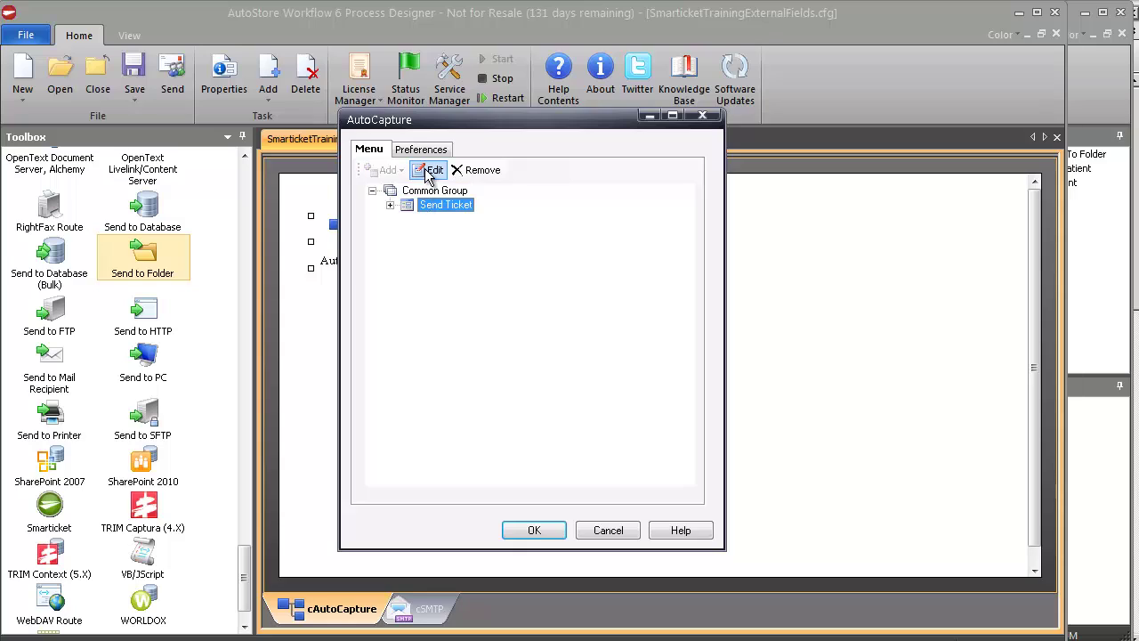
pyautogui.click(430, 170)
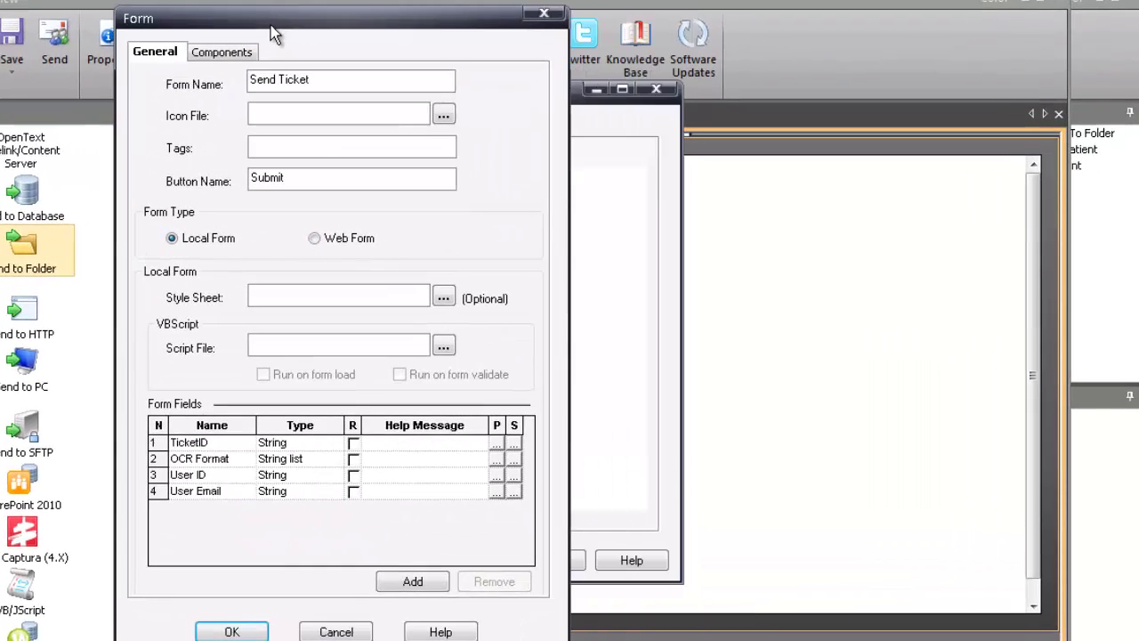
pyautogui.moveTo(326, 21); pyautogui.dragTo(517, 0)
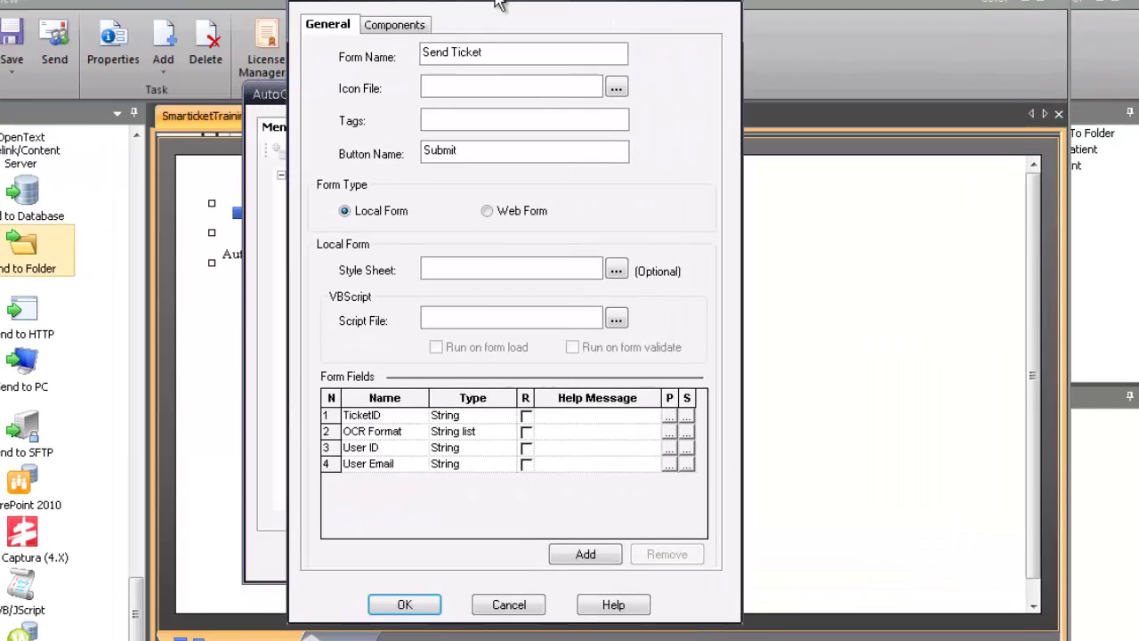
# Step: Examine the TicketID field in the Send Ticket form, moving the form aside to expose the AutoCapture menu
pyautogui.click(385, 414)
pyautogui.click(385, 414)
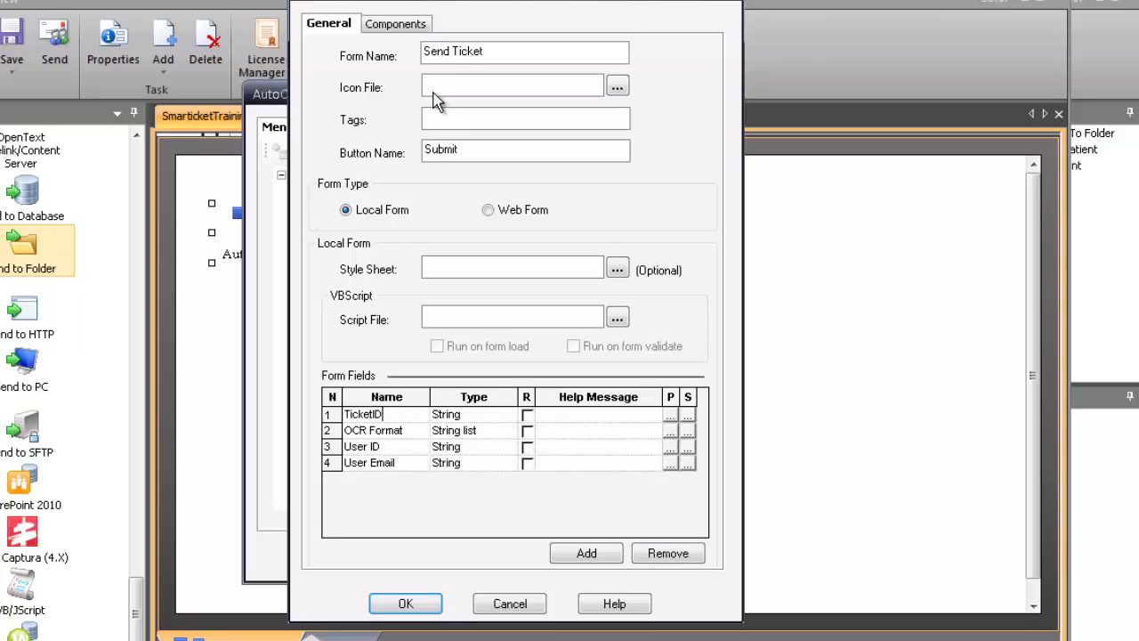
pyautogui.moveTo(422, 0); pyautogui.dragTo(607, 0)
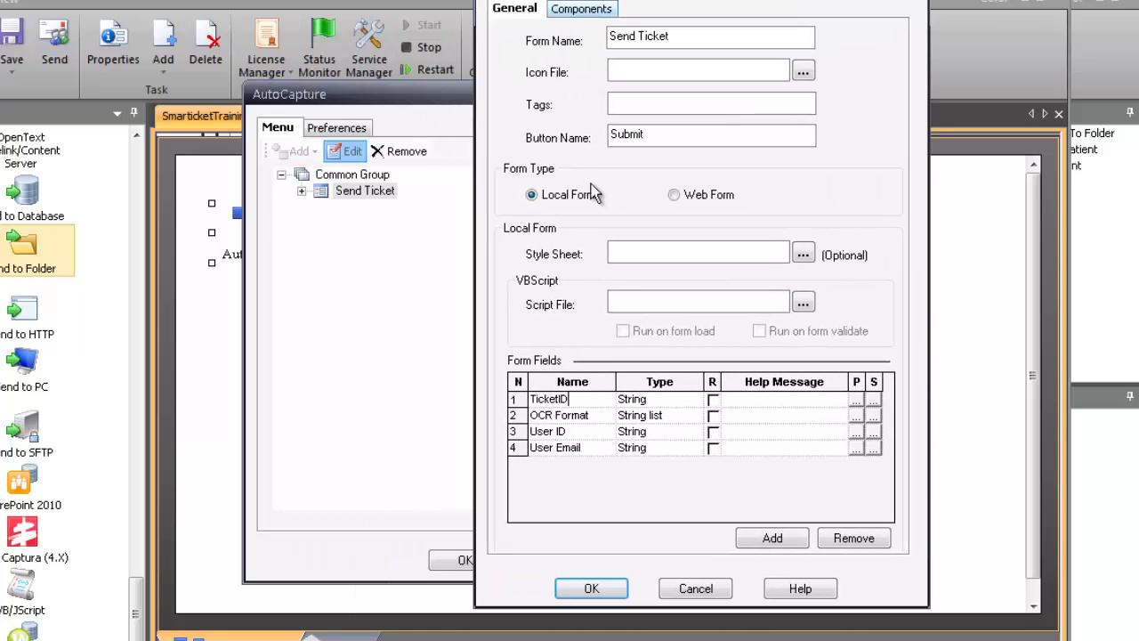
pyautogui.click(516, 393)
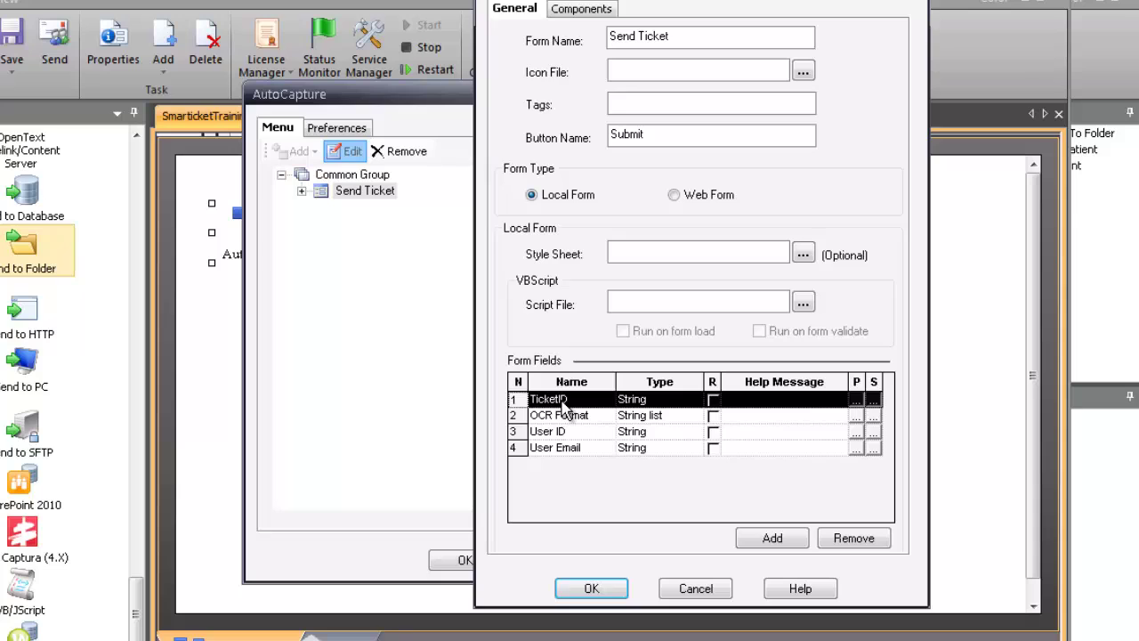
# Step: View the labels and values of the OCR Format string list, and close its properties without changes
pyautogui.click(590, 433)
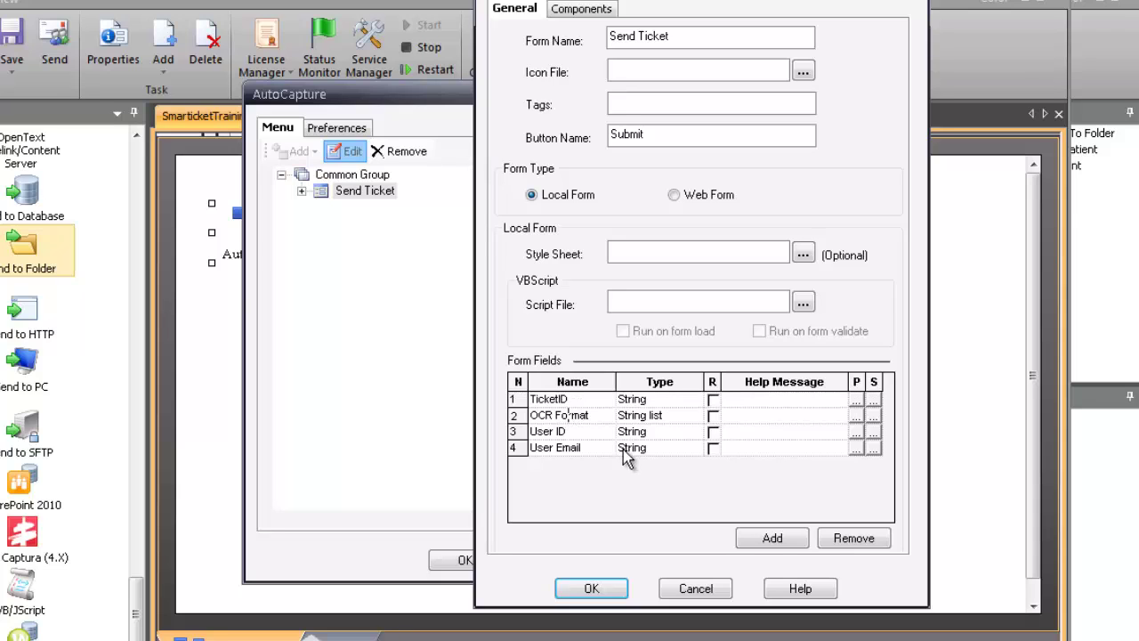
pyautogui.click(858, 414)
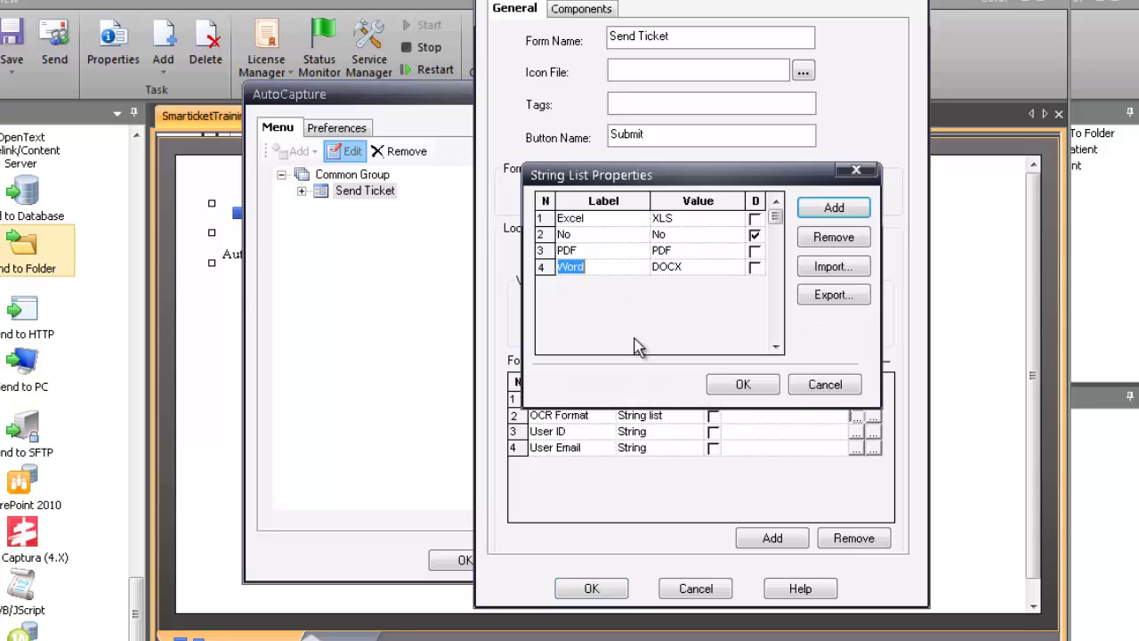
pyautogui.click(826, 383)
# Step: Examine the User ID and User Email fields in the Send Ticket form's field list
pyautogui.click(577, 433)
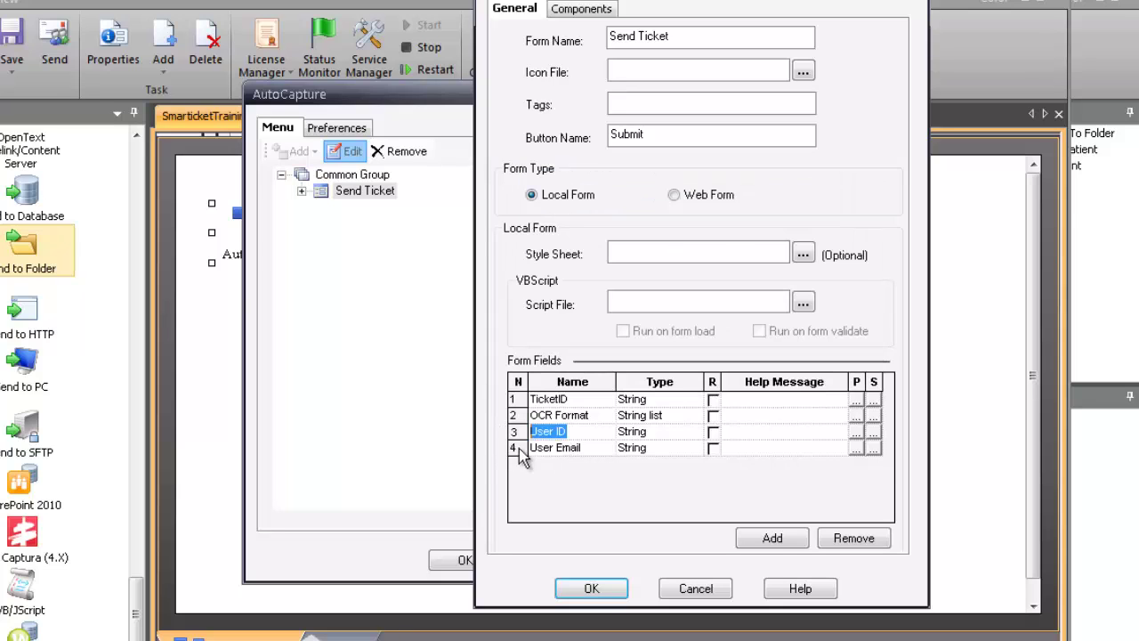
pyautogui.click(591, 450)
pyautogui.click(591, 449)
pyautogui.moveTo(591, 449); pyautogui.dragTo(513, 433)
pyautogui.doubleClick(572, 433)
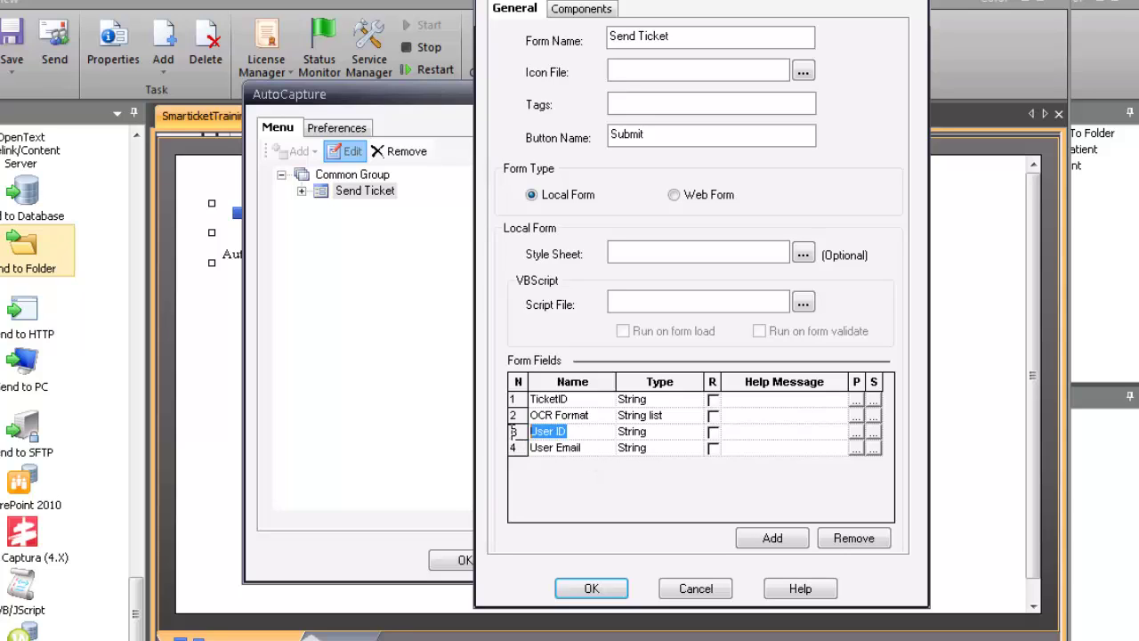
pyautogui.click(583, 450)
pyautogui.moveTo(583, 449); pyautogui.dragTo(517, 449)
pyautogui.click(631, 495)
# Step: Open the Smarticket component's settings from the Send Ticket form's components list
pyautogui.click(597, 9)
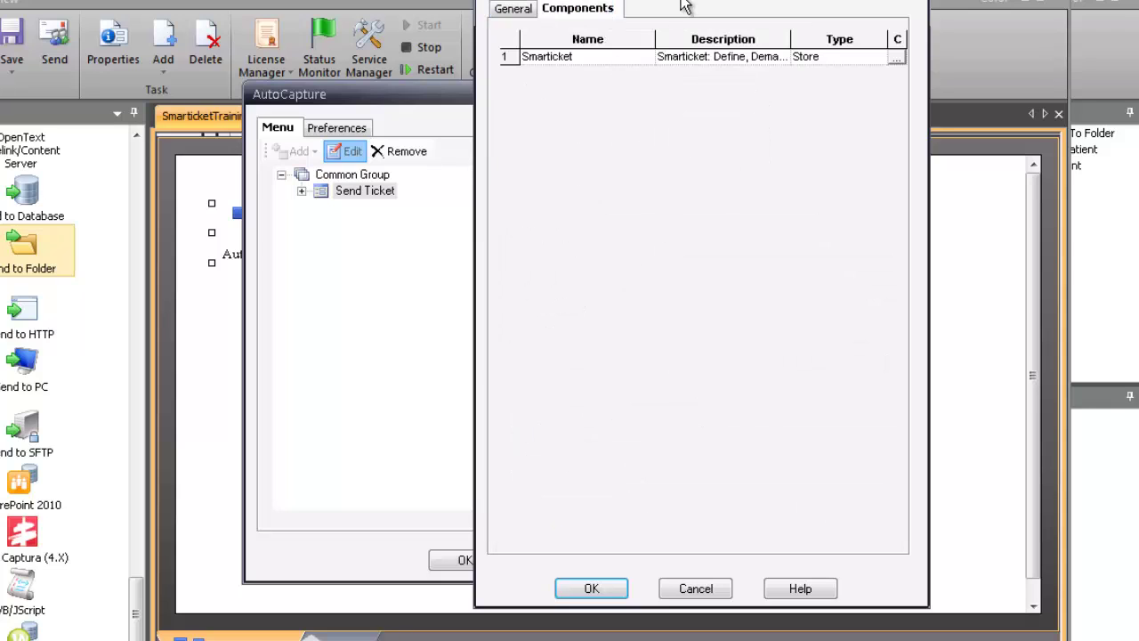
pyautogui.moveTo(801, 1); pyautogui.dragTo(596, 1)
pyautogui.click(692, 58)
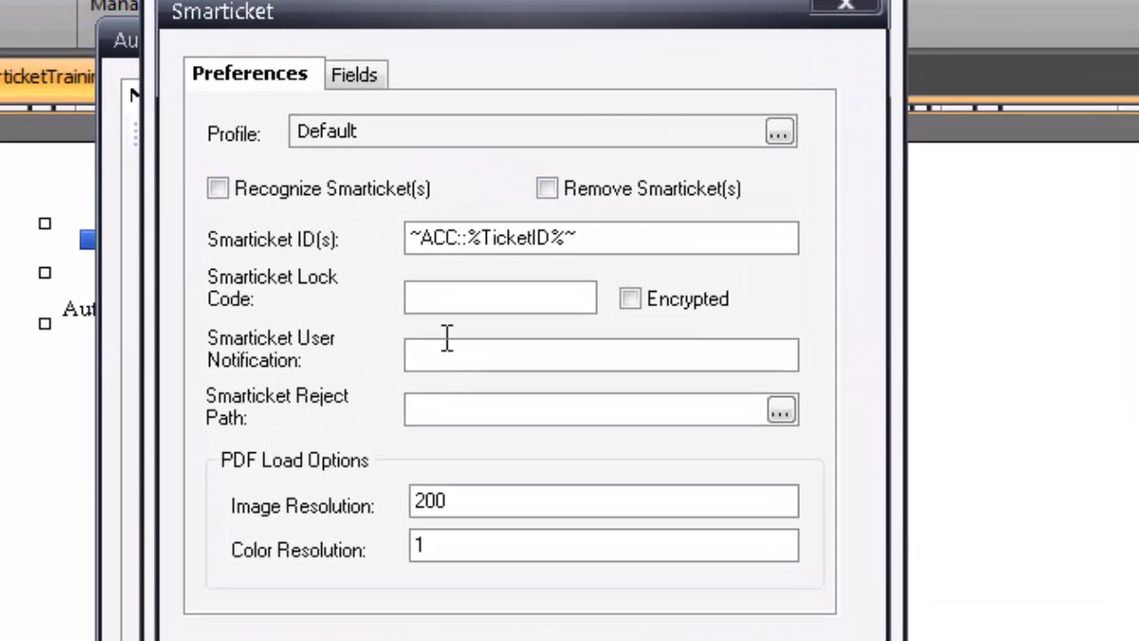
# Step: Try the Recognize Smarticket(s) option, switch it off again, and examine the Smarticket ID(s) value in the component's preferences
pyautogui.click(217, 188)
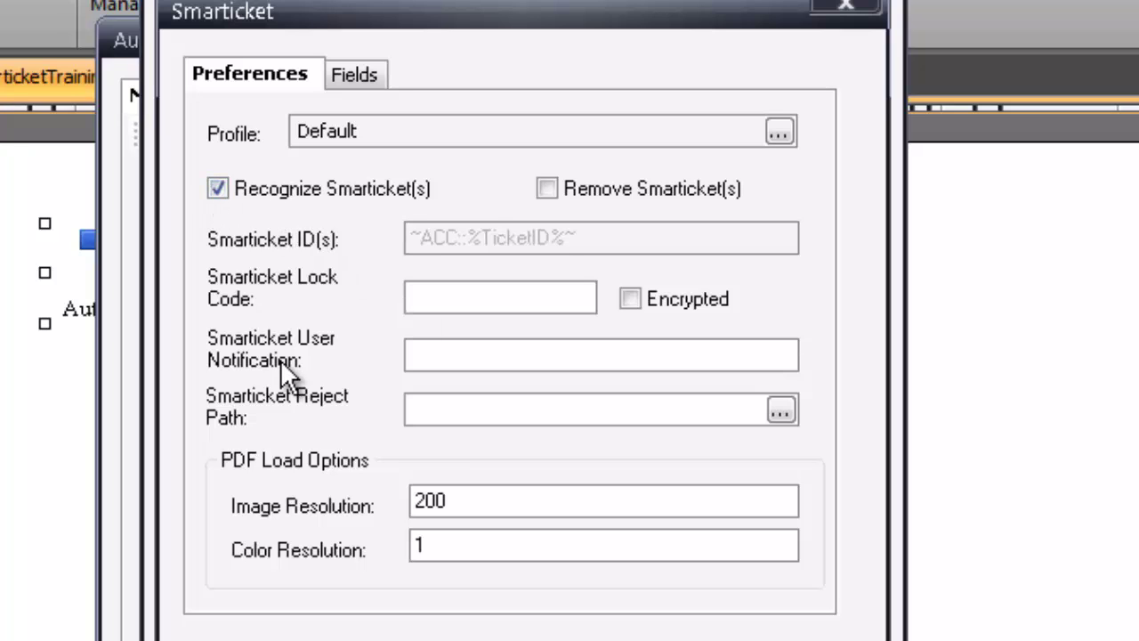
pyautogui.click(222, 183)
pyautogui.click(217, 188)
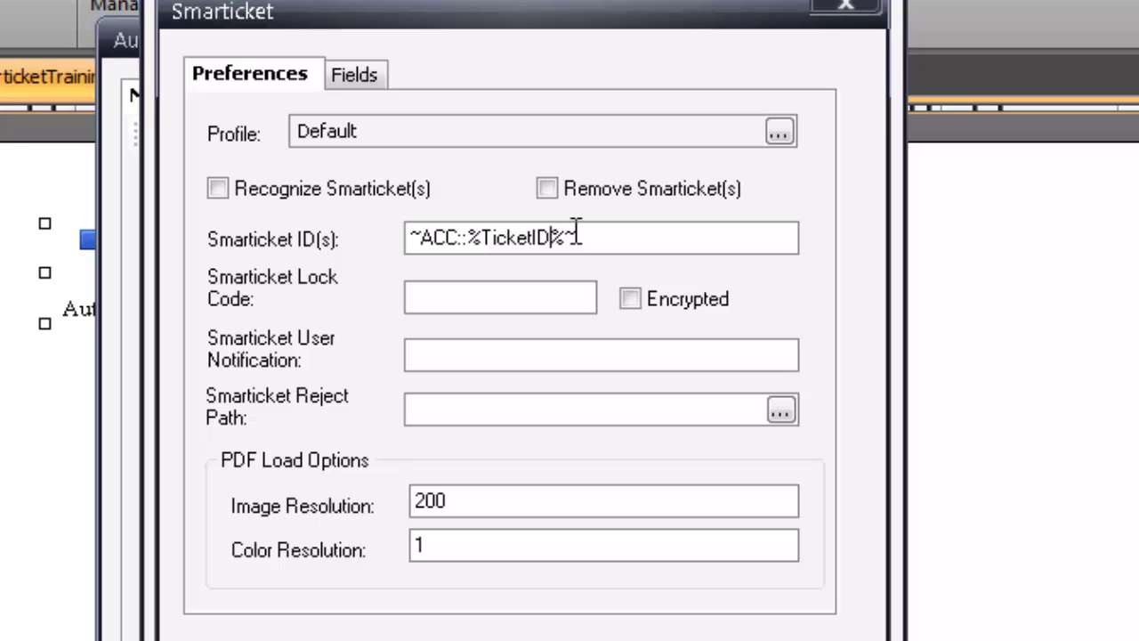
pyautogui.moveTo(577, 233); pyautogui.dragTo(453, 287)
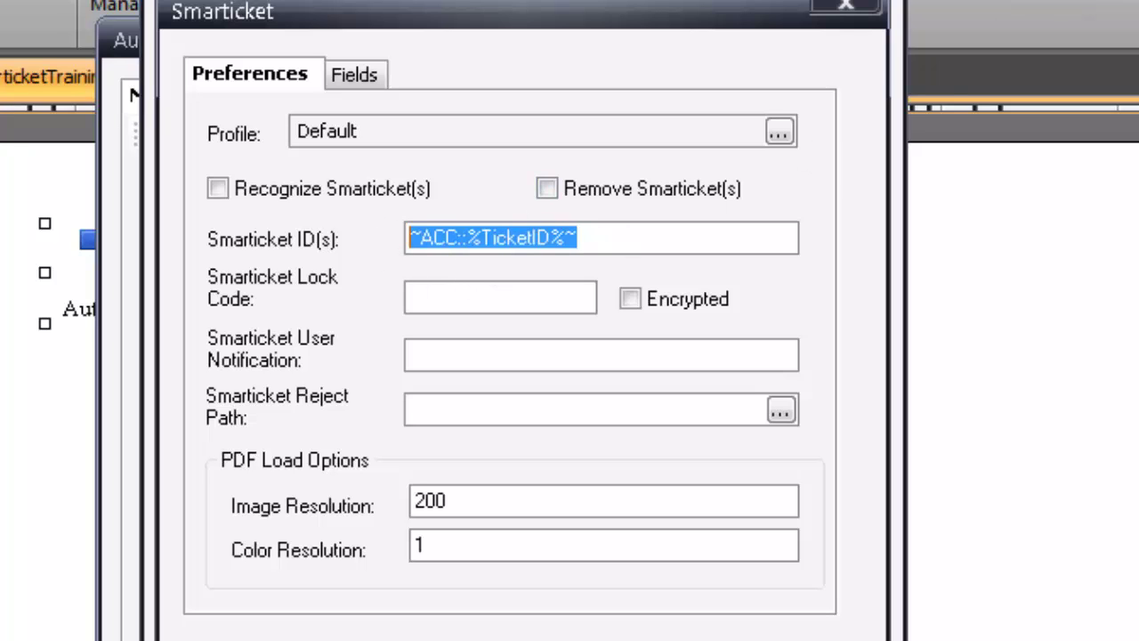
pyautogui.click(1132, 9)
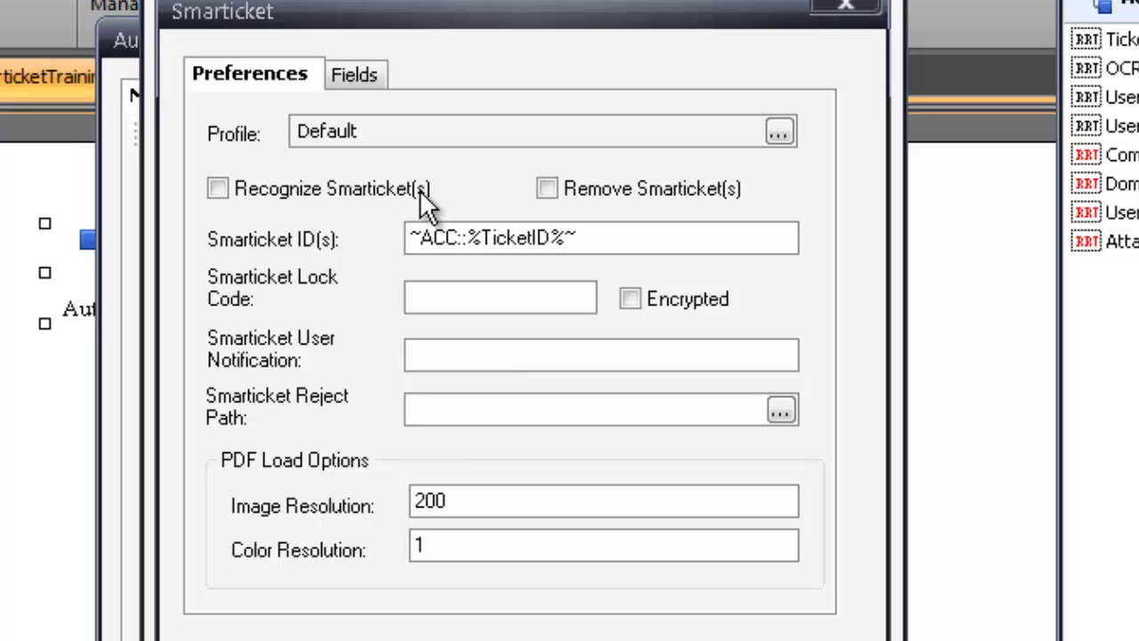
# Step: Expand the Report task in the Smarticket component's field mappings and examine its UserID, UserEmail and OCRFormat fields
pyautogui.click(363, 75)
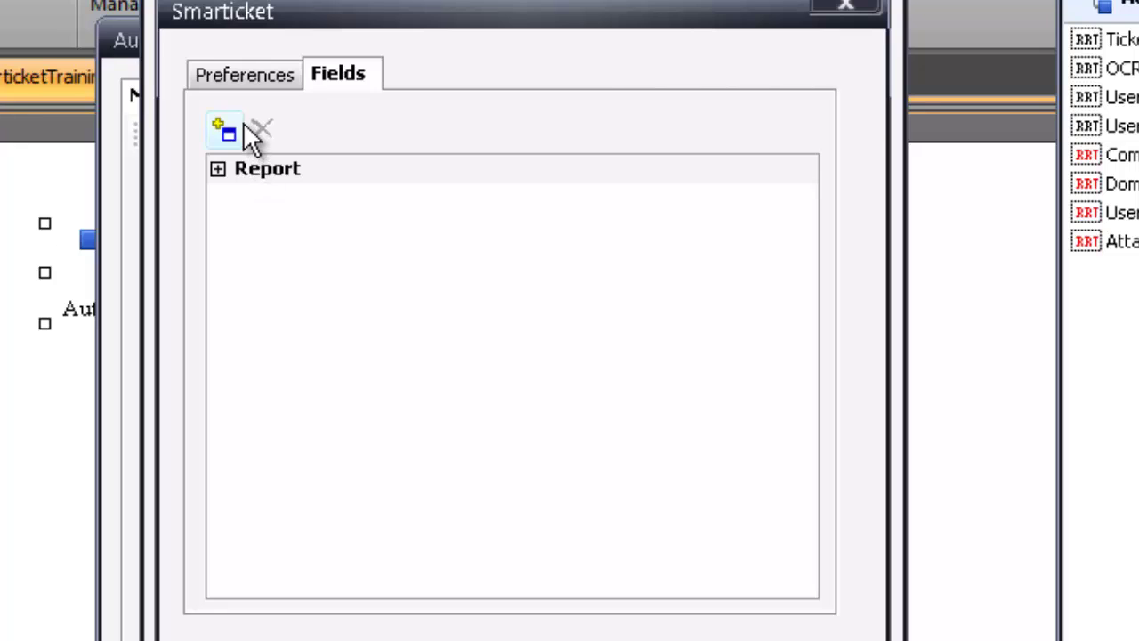
pyautogui.click(218, 169)
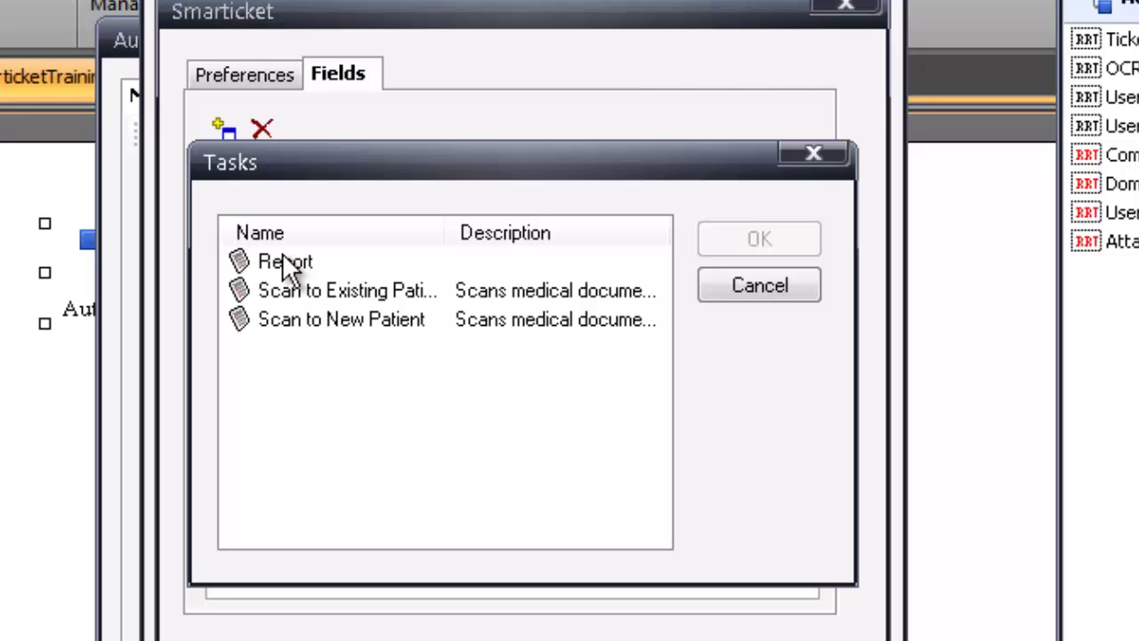
pyautogui.click(741, 285)
pyautogui.click(267, 197)
pyautogui.click(275, 225)
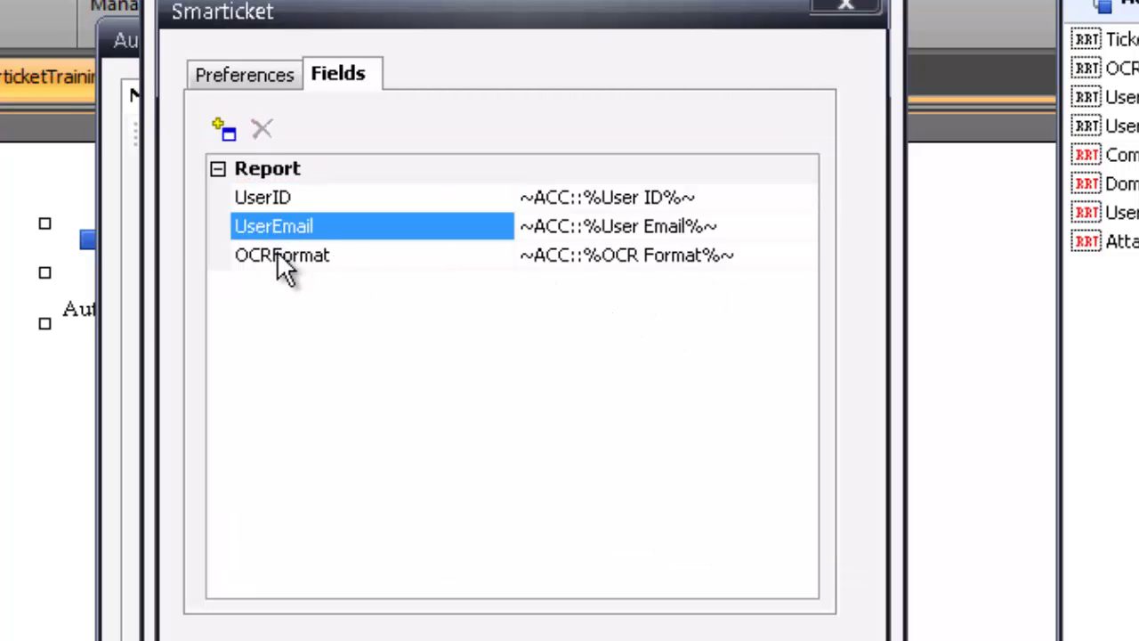
pyautogui.click(277, 254)
pyautogui.click(280, 199)
pyautogui.click(286, 227)
pyautogui.click(297, 256)
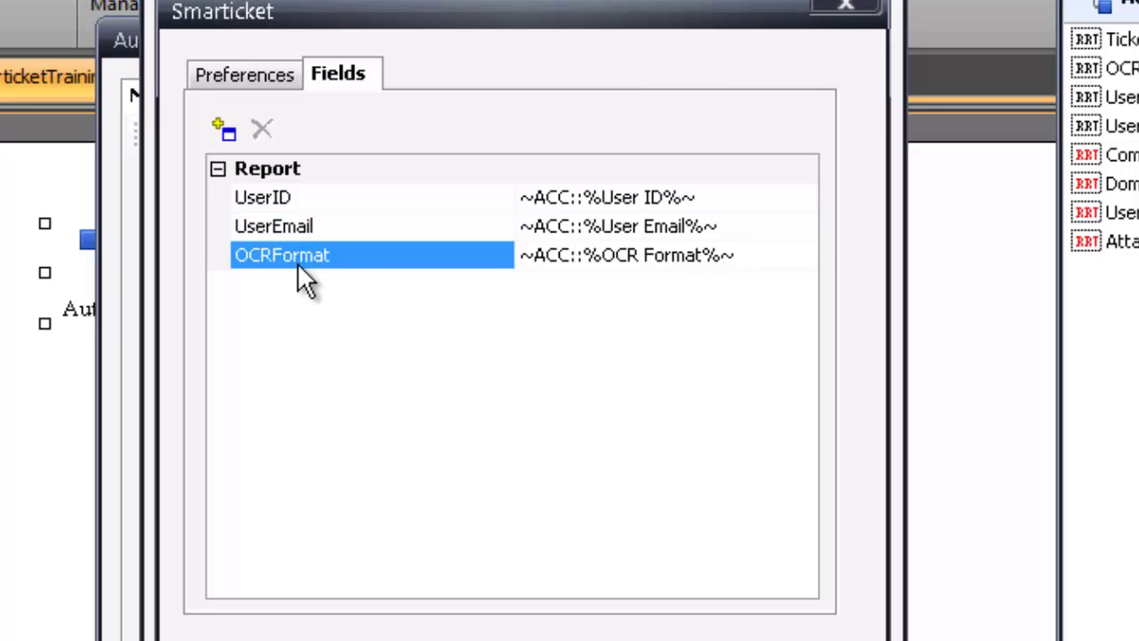
# Step: Examine the AutoCapture RRT values mapped to the Report task's UserID, UserEmail and OCRFormat fields
pyautogui.click(614, 197)
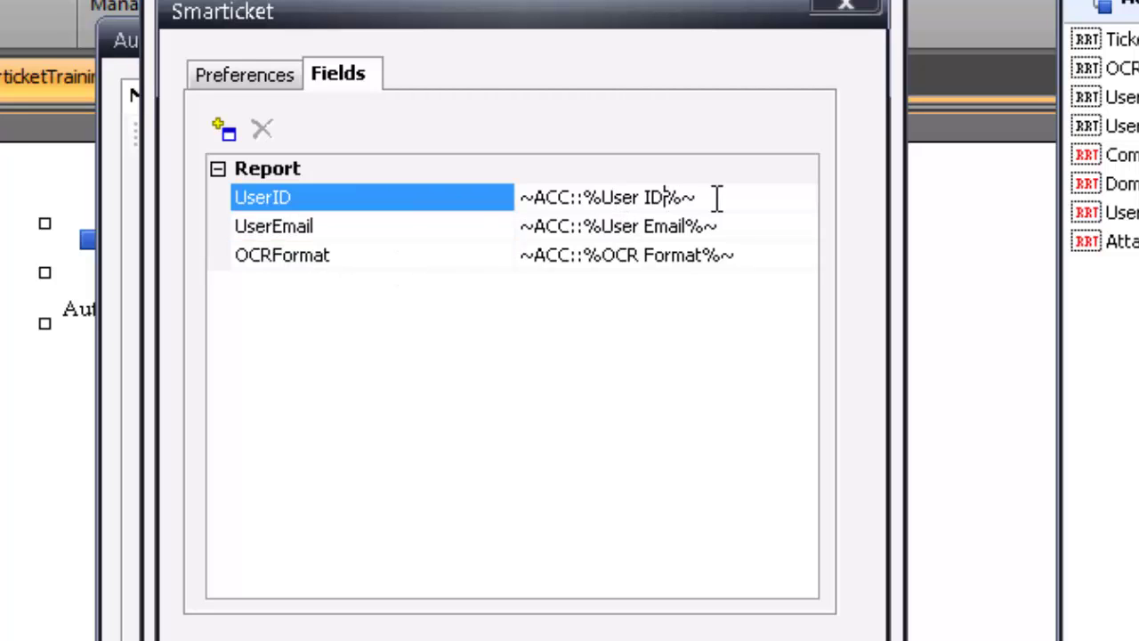
pyautogui.moveTo(720, 196); pyautogui.dragTo(413, 200)
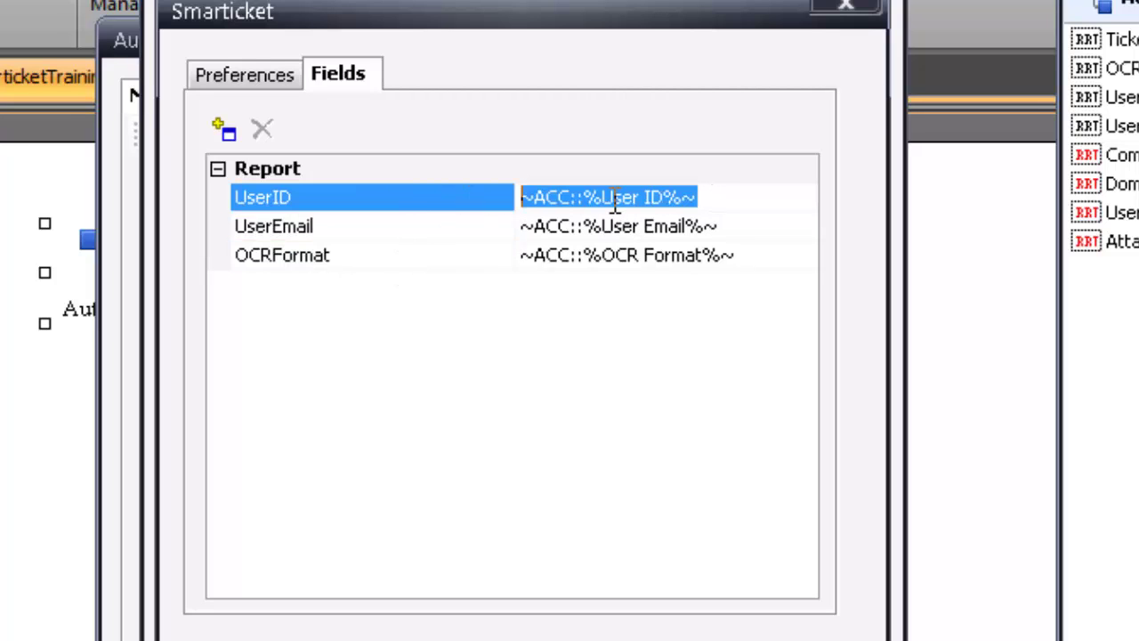
pyautogui.click(651, 226)
pyautogui.moveTo(725, 226); pyautogui.dragTo(471, 236)
pyautogui.click(668, 254)
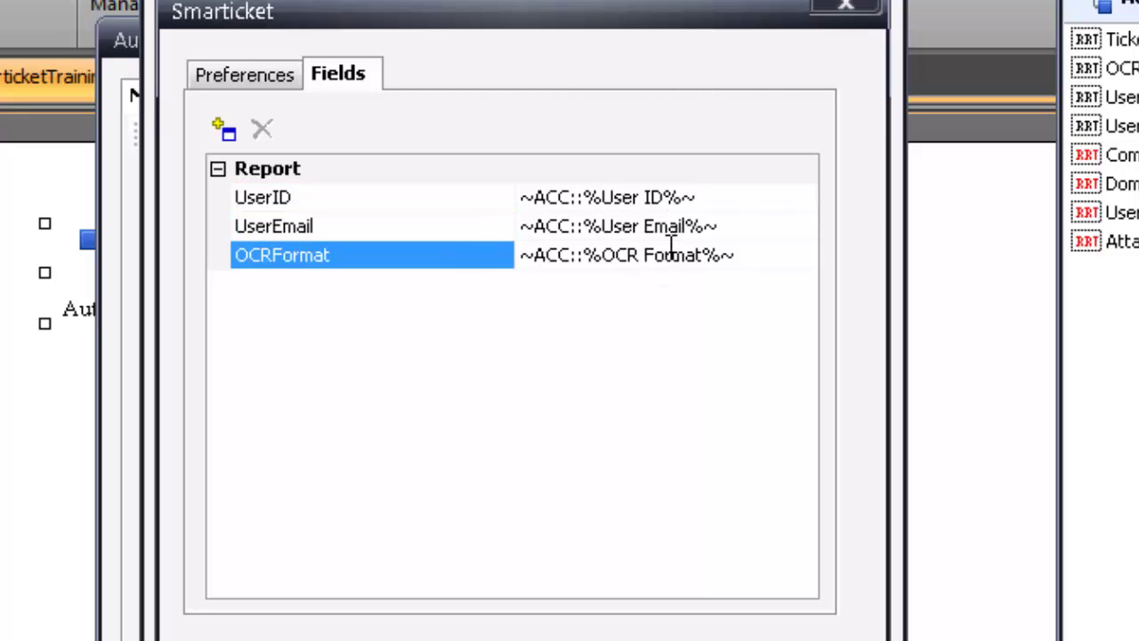
pyautogui.click(746, 256)
pyautogui.moveTo(746, 256); pyautogui.dragTo(498, 264)
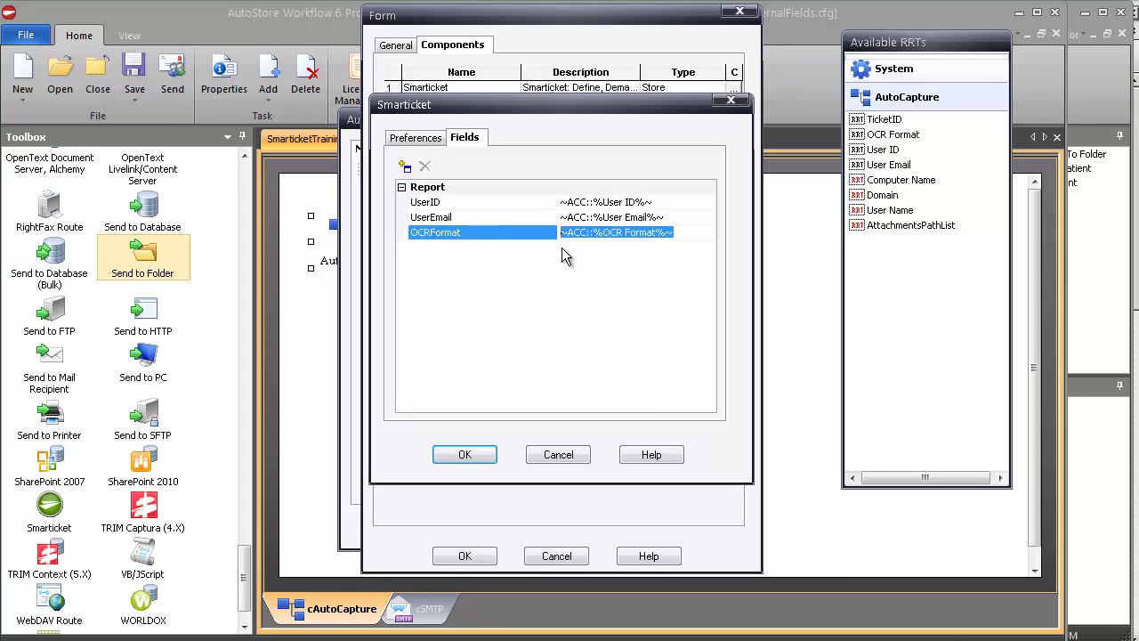
# Step: Close the Smarticket, Form and AutoCapture settings without saving changes
pyautogui.click(556, 457)
pyautogui.click(573, 559)
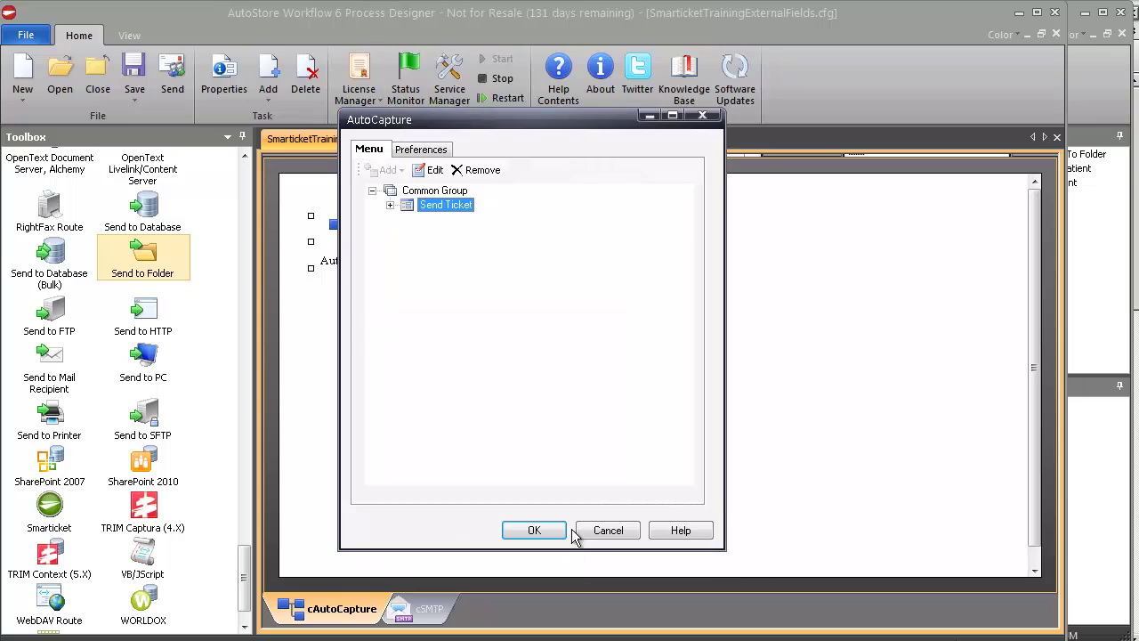
pyautogui.click(594, 532)
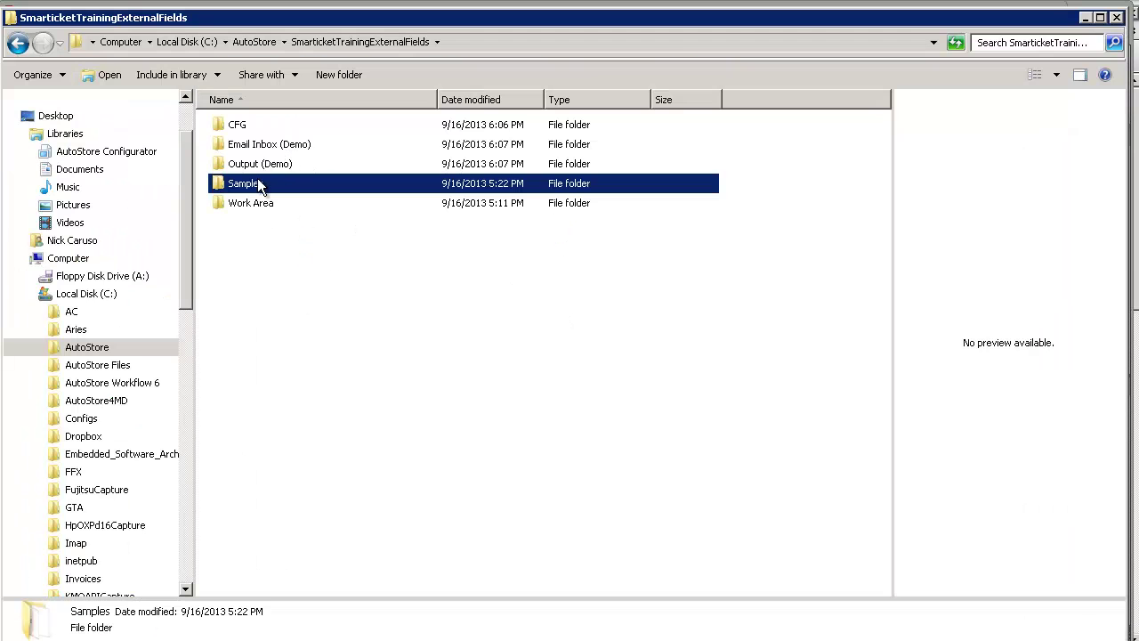
# Step: Open TestBatch.tif from the Samples folder of SmarticketTrainingExternalFields
pyautogui.doubleClick(258, 184)
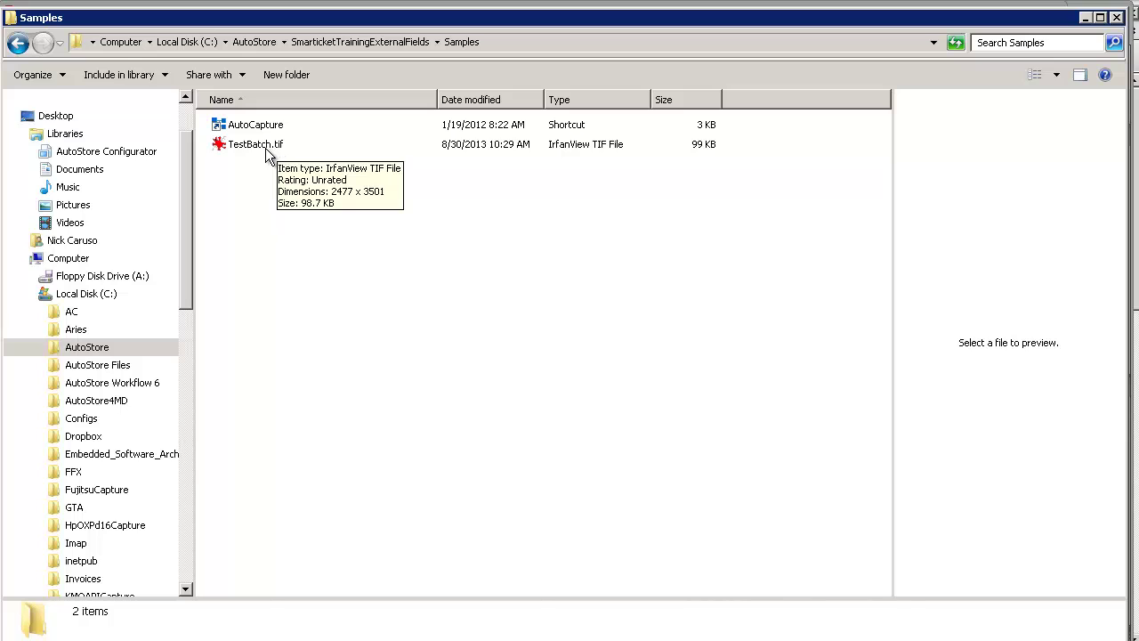
pyautogui.click(267, 150)
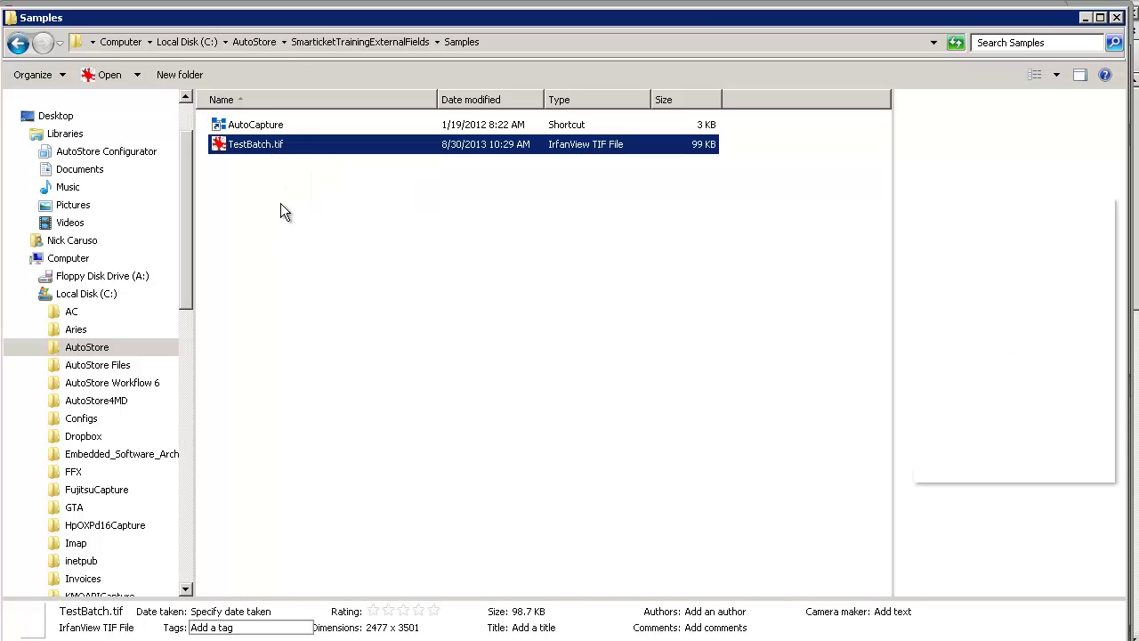
pyautogui.doubleClick(271, 142)
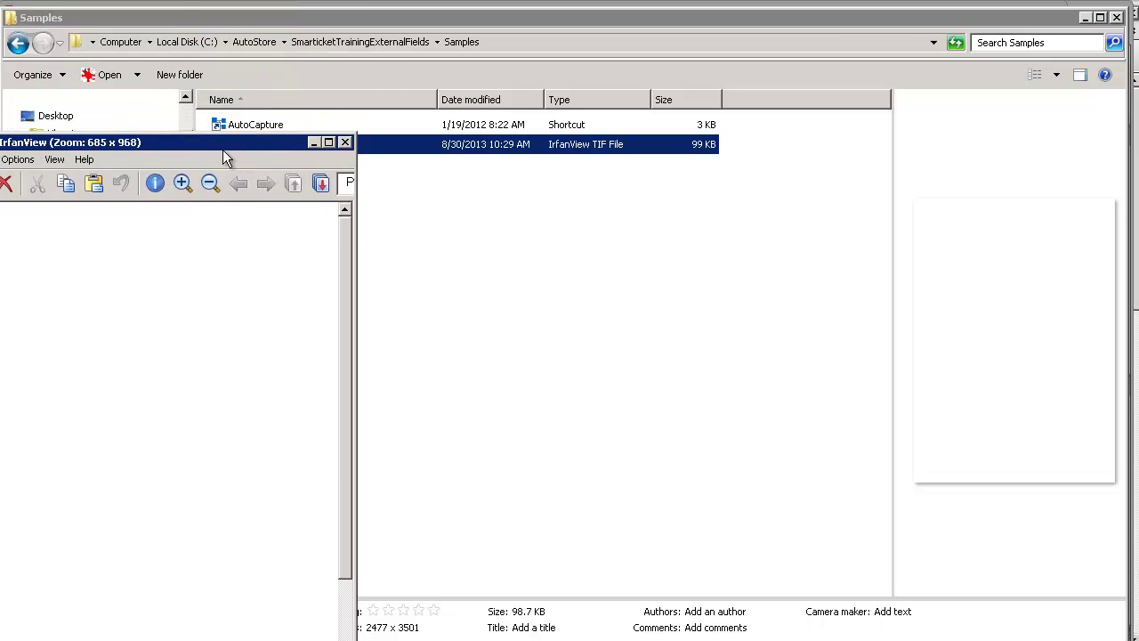
# Step: Widen the image viewer window, view the second page of TestBatch.tif, and close the image
pyautogui.moveTo(225, 152); pyautogui.dragTo(426, 61)
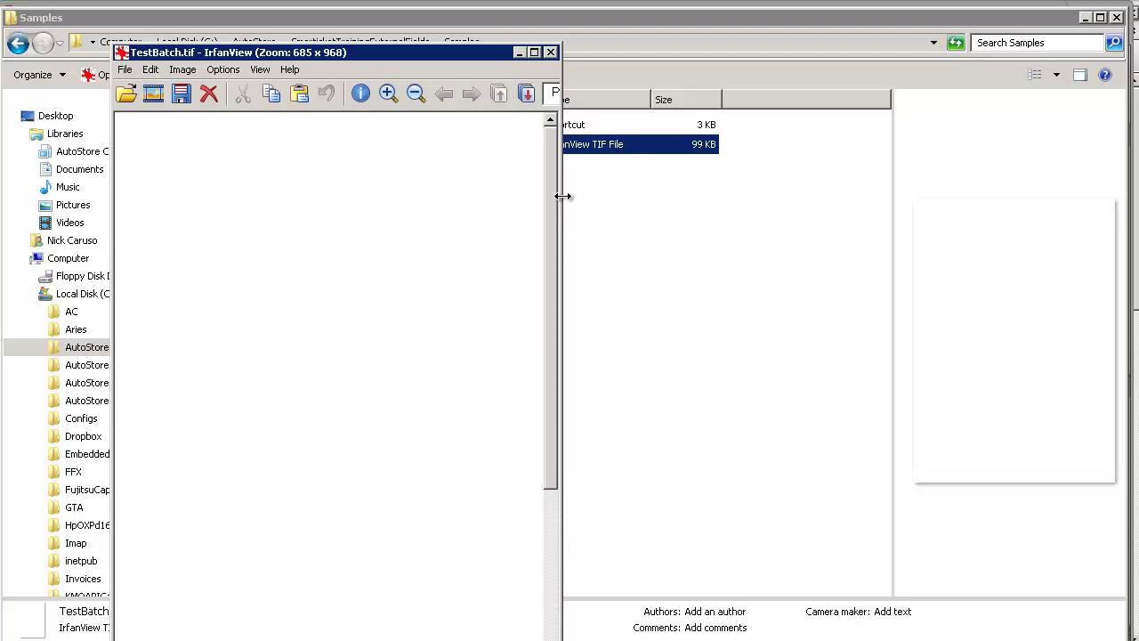
pyautogui.moveTo(563, 196); pyautogui.dragTo(882, 198)
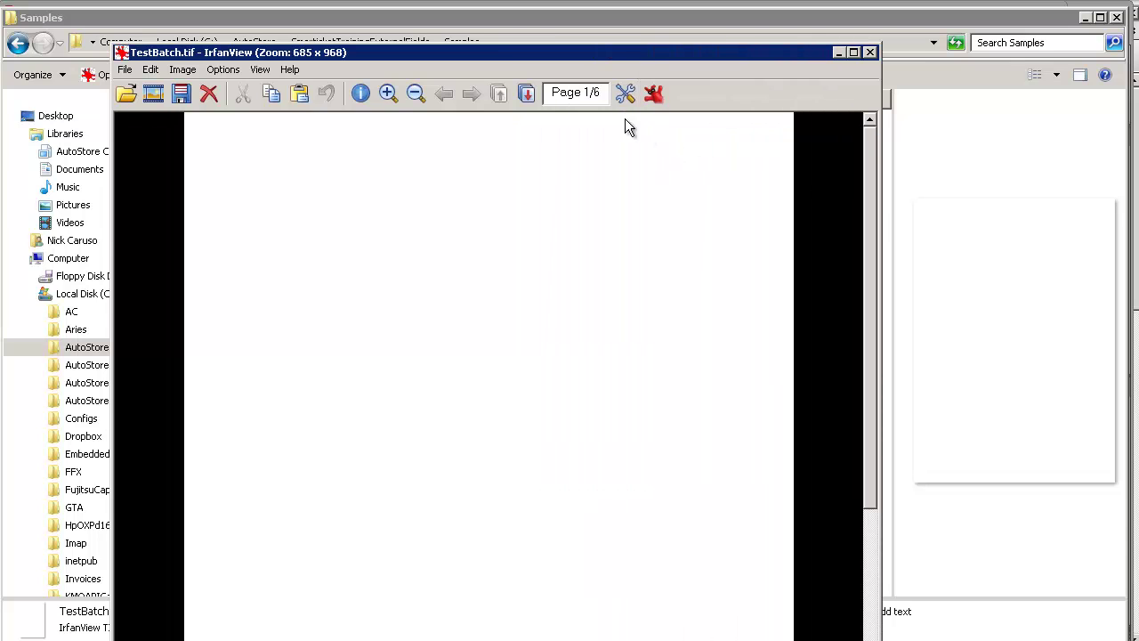
pyautogui.click(525, 95)
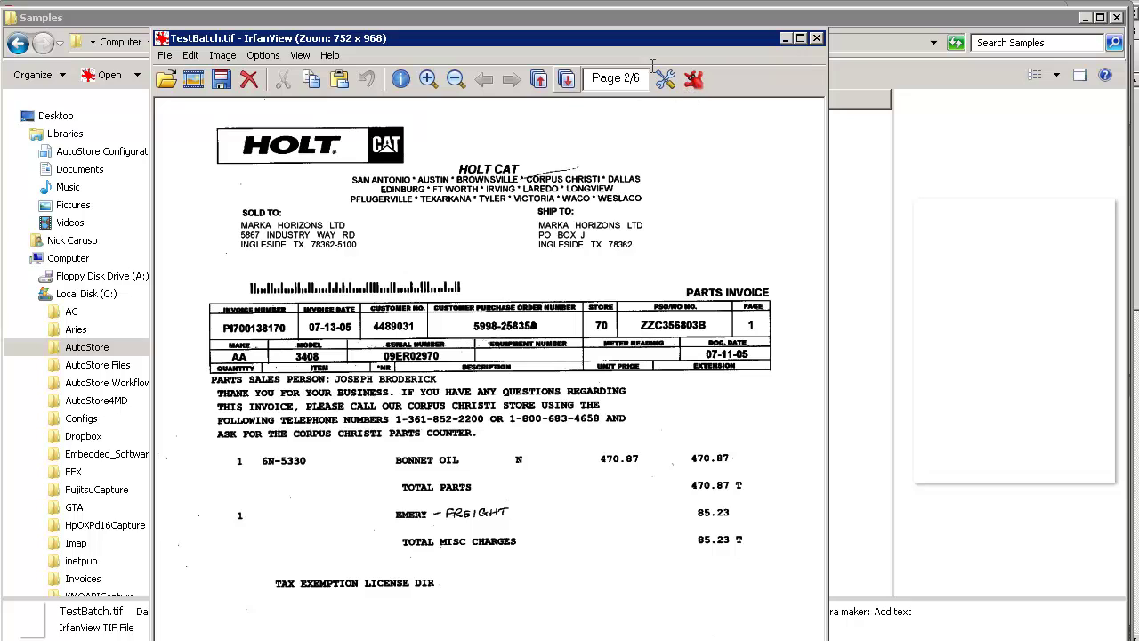
pyautogui.click(816, 38)
# Step: Switch to the AutoCapture client and examine the TicketID value in the Send Ticket form
pyautogui.hotkey('alt', 'Tab')
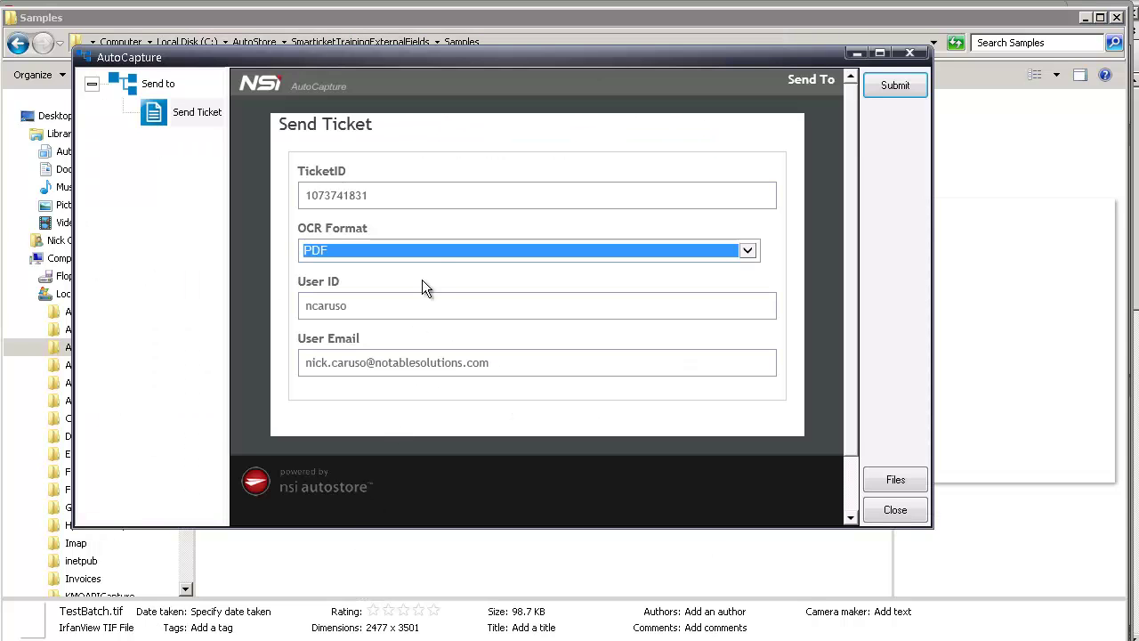
pyautogui.moveTo(412, 199); pyautogui.dragTo(229, 197)
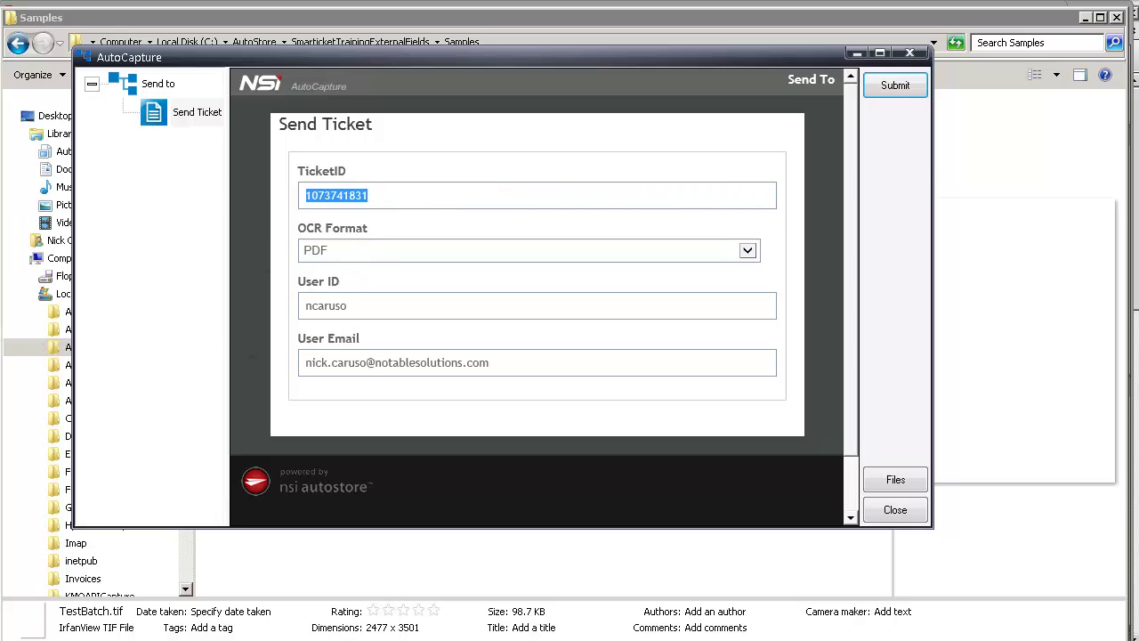
# Step: Switch to the Smarticket website in Internet Explorer and start a new ticket with the Report workflow
pyautogui.hotkey('alt', 'Tab')
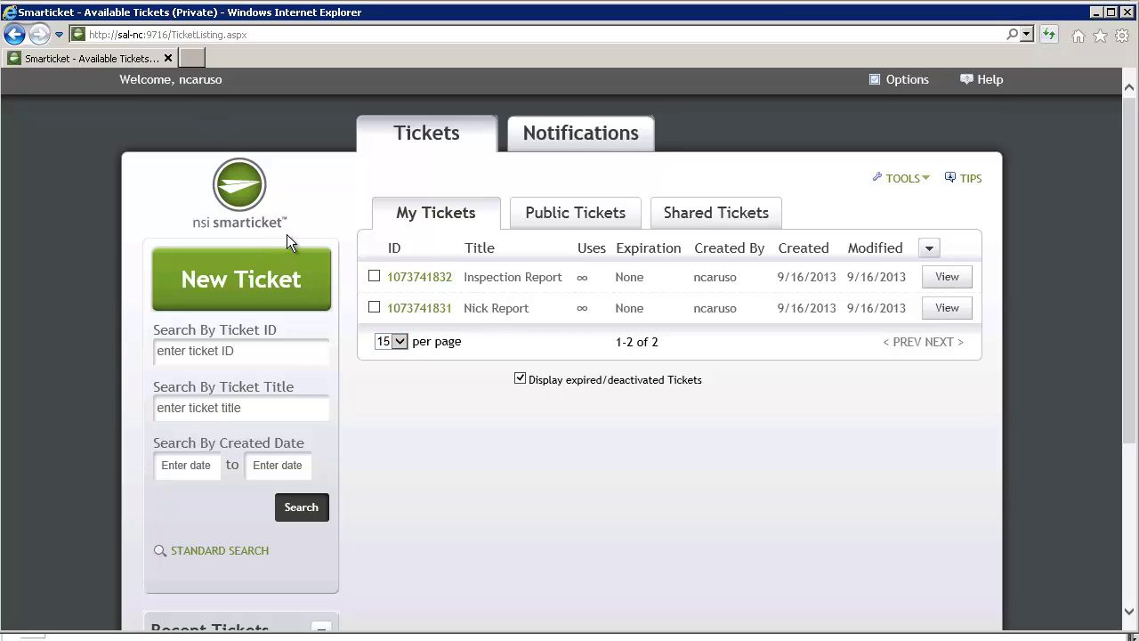
pyautogui.click(256, 277)
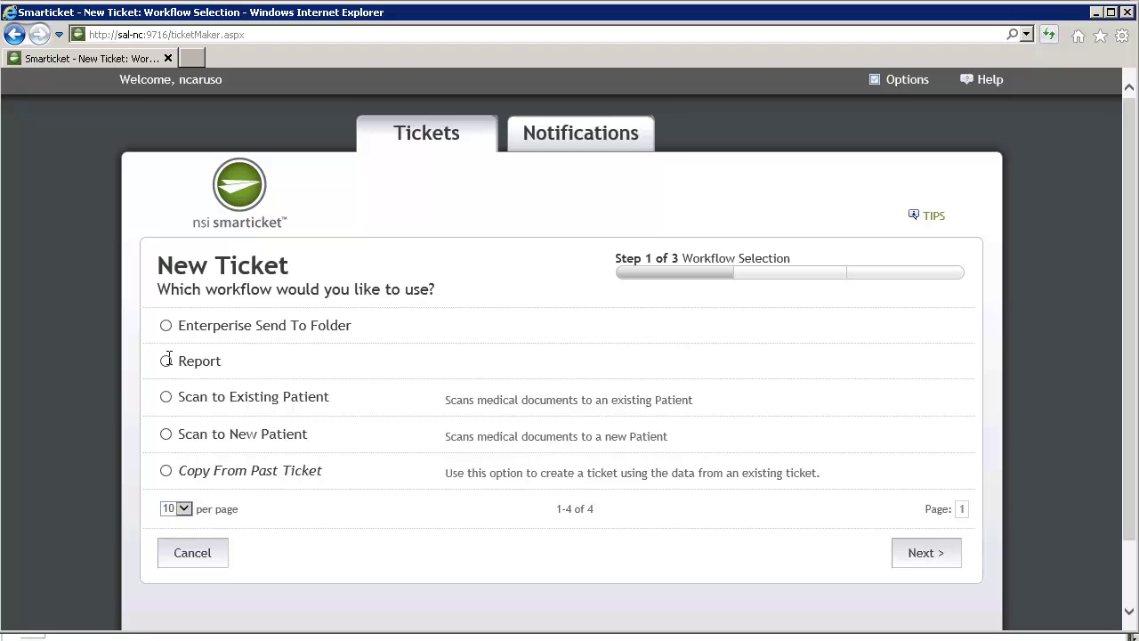
pyautogui.click(165, 360)
pyautogui.click(919, 552)
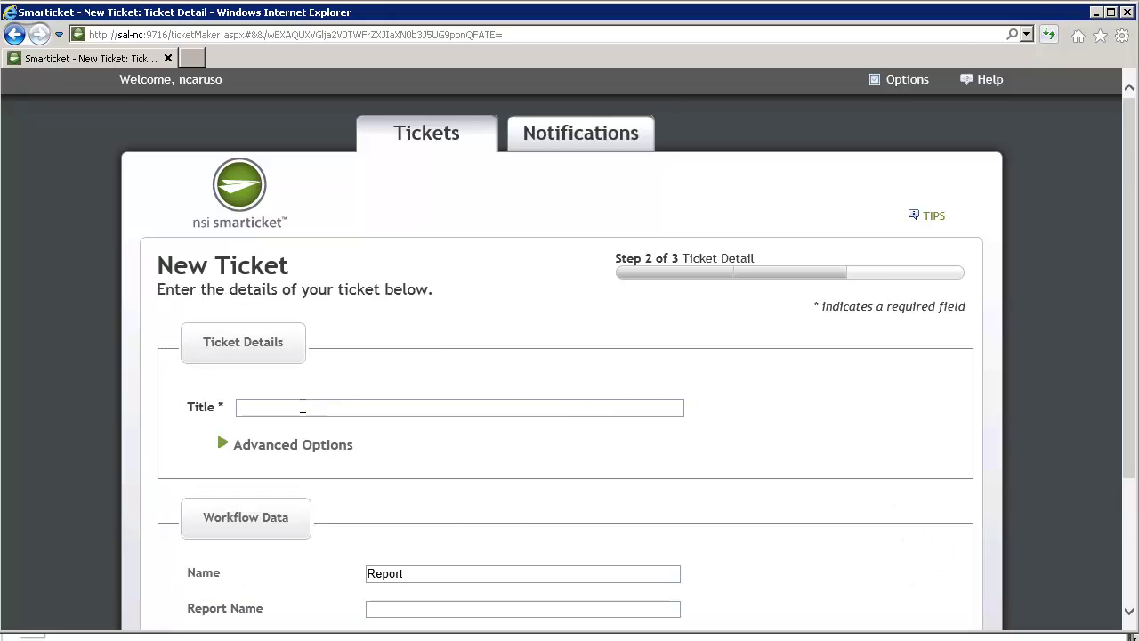
# Step: Title the ticket "Inspection Report" and set the workflow Name to "Inspection Report for Building 32"
pyautogui.scroll(-3, 312, 365)
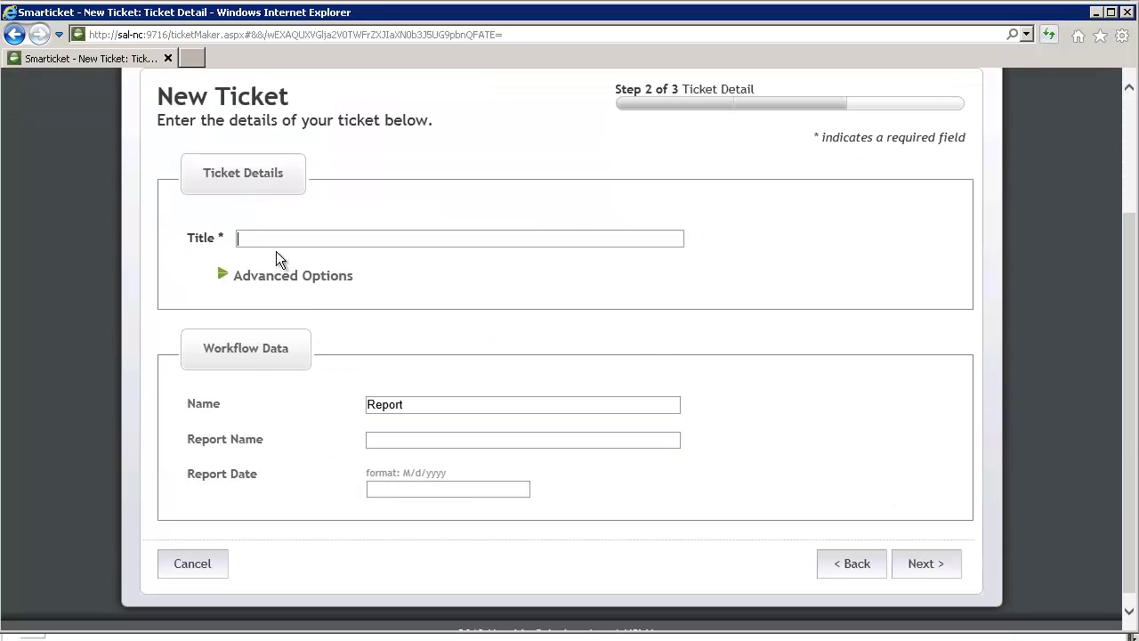
pyautogui.write('Inspection Report')
pyautogui.doubleClick(418, 405)
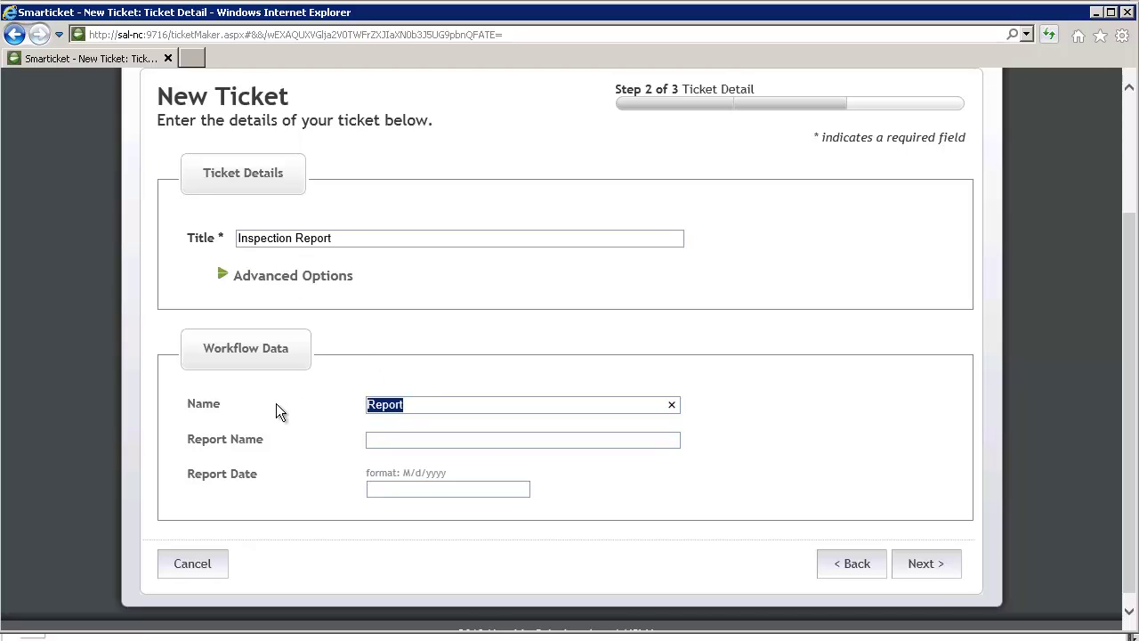
pyautogui.write('Inspection Report for')
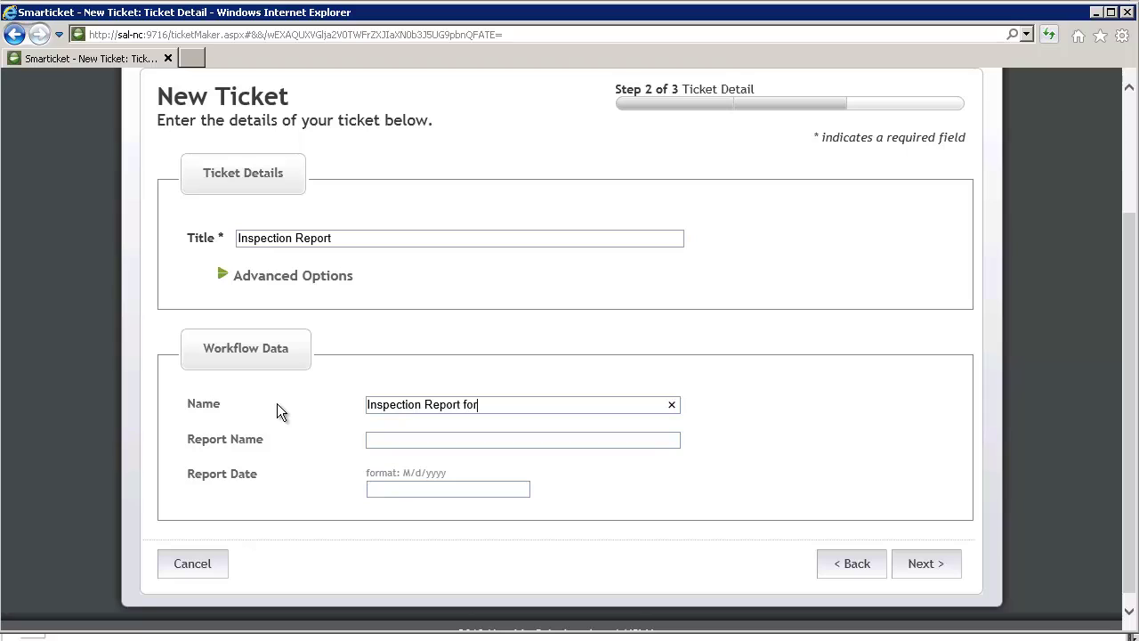
pyautogui.write(' Building 32')
# Step: Copy the Name text "Inspection Report for Building 32" into Report Name and set the Report Date to 9/2/2013
pyautogui.click(448, 441)
pyautogui.moveTo(356, 404); pyautogui.dragTo(544, 406)
pyautogui.hotkey('ctrl', 'c')
pyautogui.click(407, 441)
pyautogui.hotkey('ctrl', 'v')
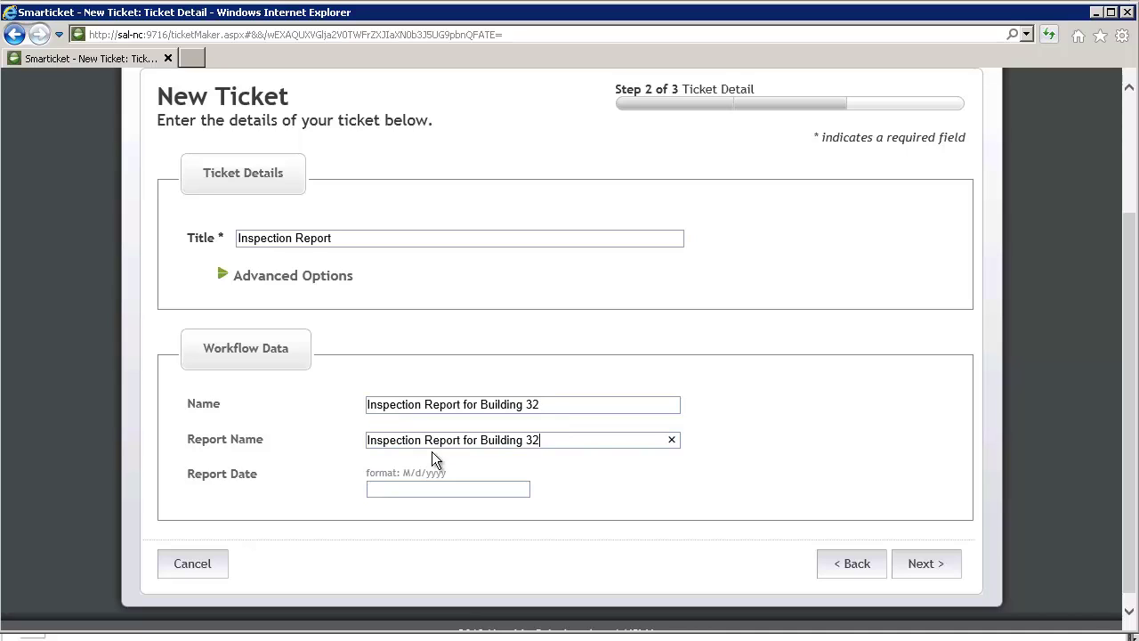
pyautogui.click(412, 486)
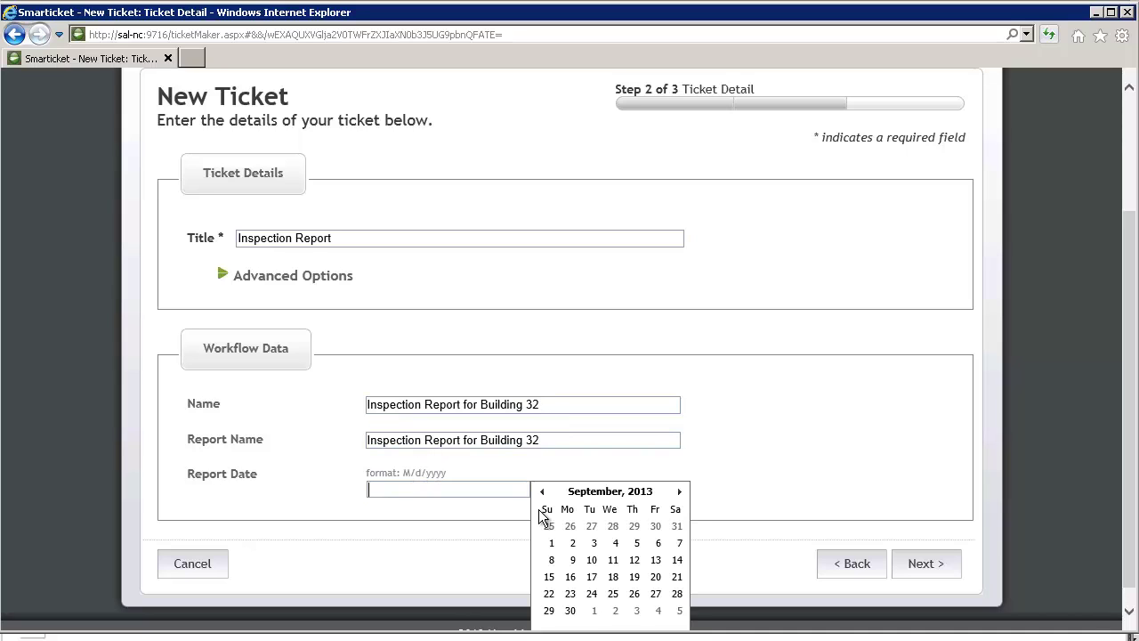
pyautogui.click(575, 542)
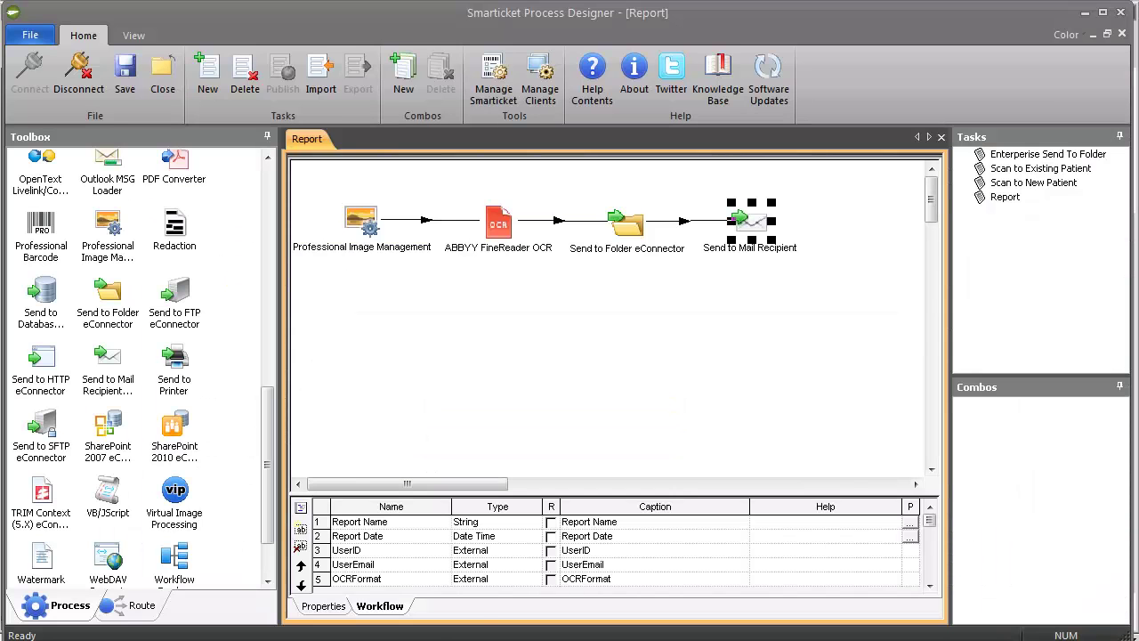
# Step: Switch to Smarticket Process Designer and examine the Report task's Report Name, Report Date, UserID, UserEmail and OCRFormat fields
pyautogui.click(507, 524)
pyautogui.click(505, 537)
pyautogui.click(508, 523)
pyautogui.click(508, 539)
pyautogui.click(500, 525)
pyautogui.click(499, 538)
pyautogui.click(497, 549)
pyautogui.click(497, 564)
pyautogui.click(496, 578)
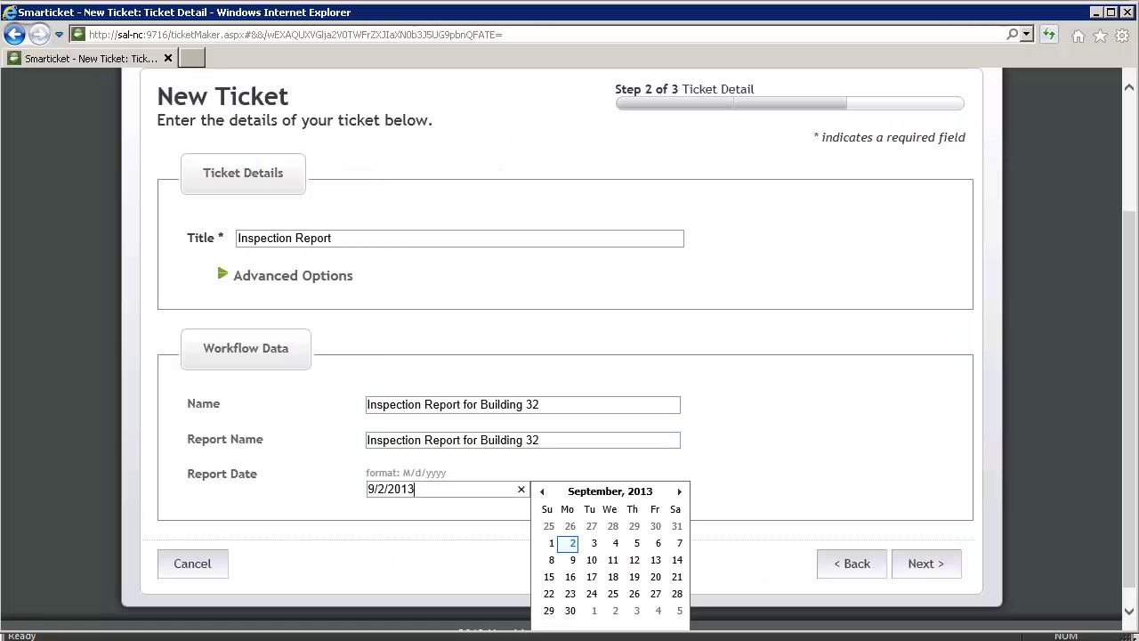
# Step: Return to the new ticket form in Internet Explorer and close the Report Date calendar
pyautogui.click(779, 464)
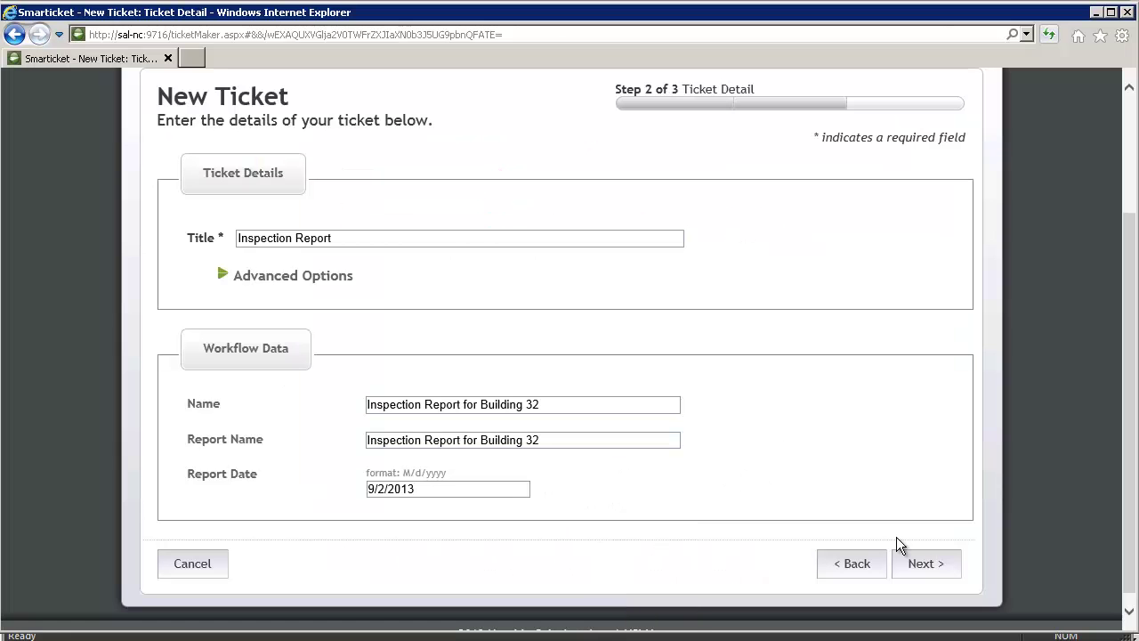
# Step: Proceed to the summary of the Inspection Report ticket, save the ticket, and review its generated preview
pyautogui.click(922, 563)
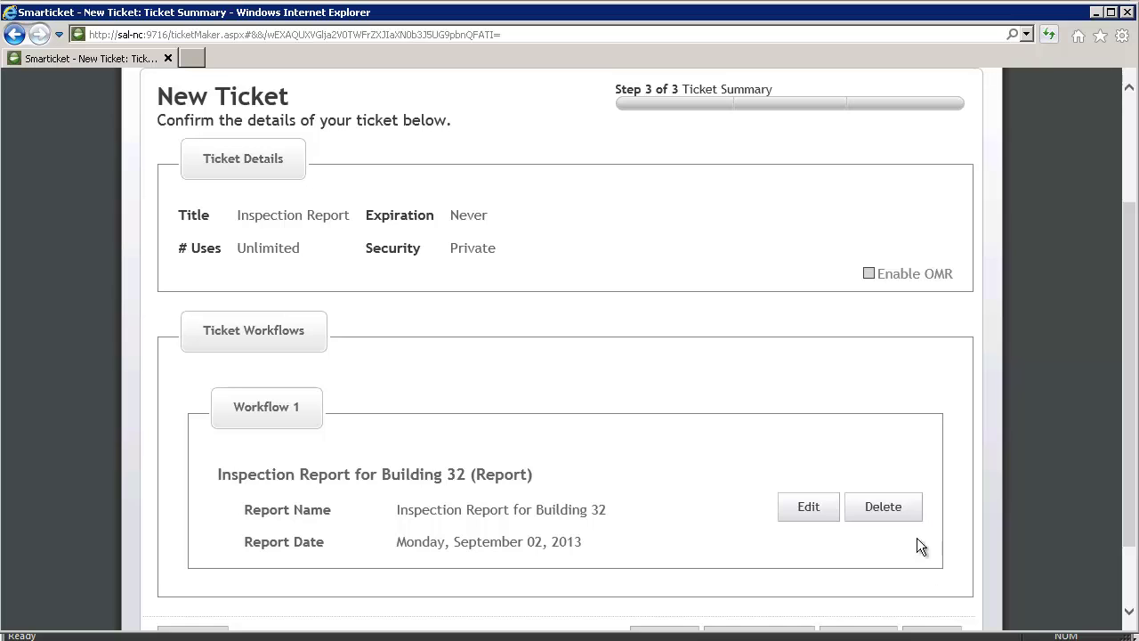
pyautogui.scroll(-2, 935, 561)
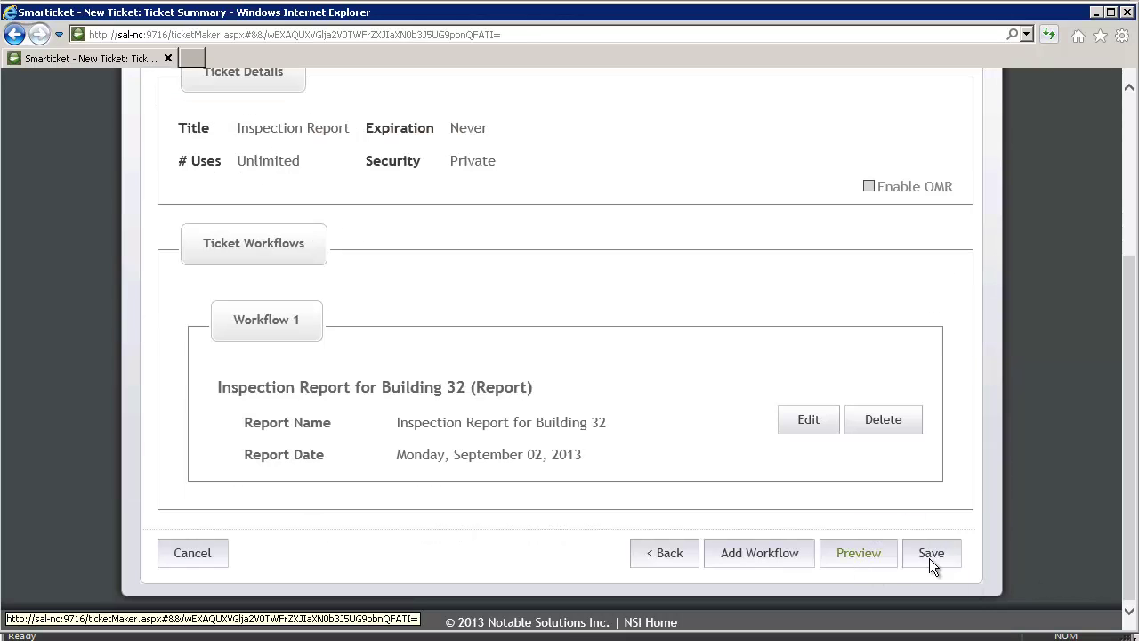
pyautogui.click(930, 560)
pyautogui.click(728, 389)
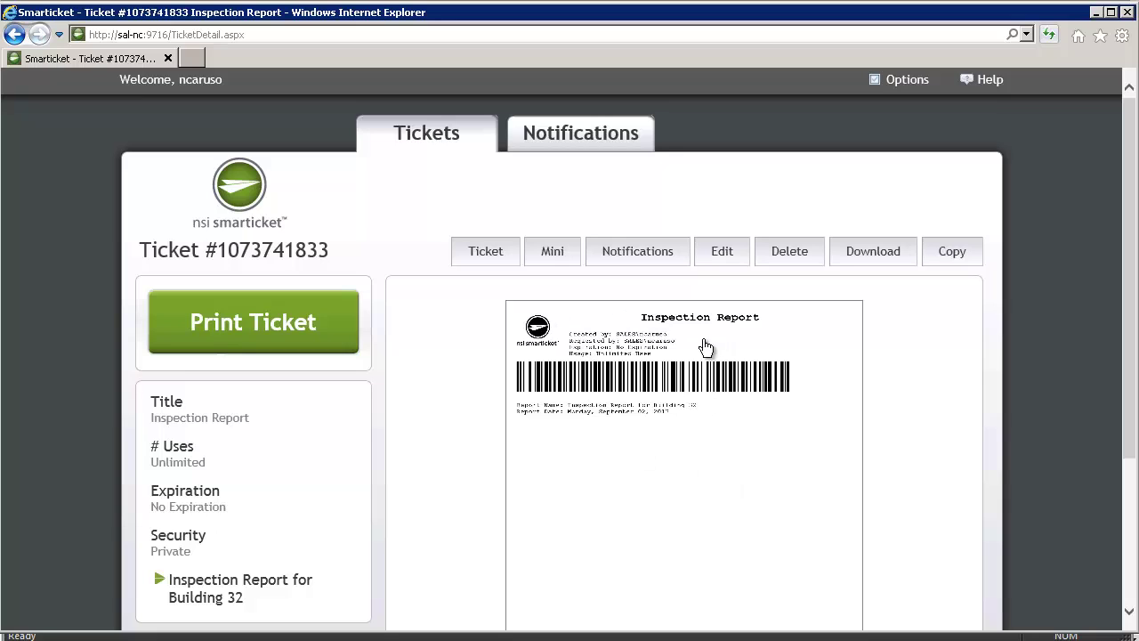
pyautogui.scroll(-3, 680, 476)
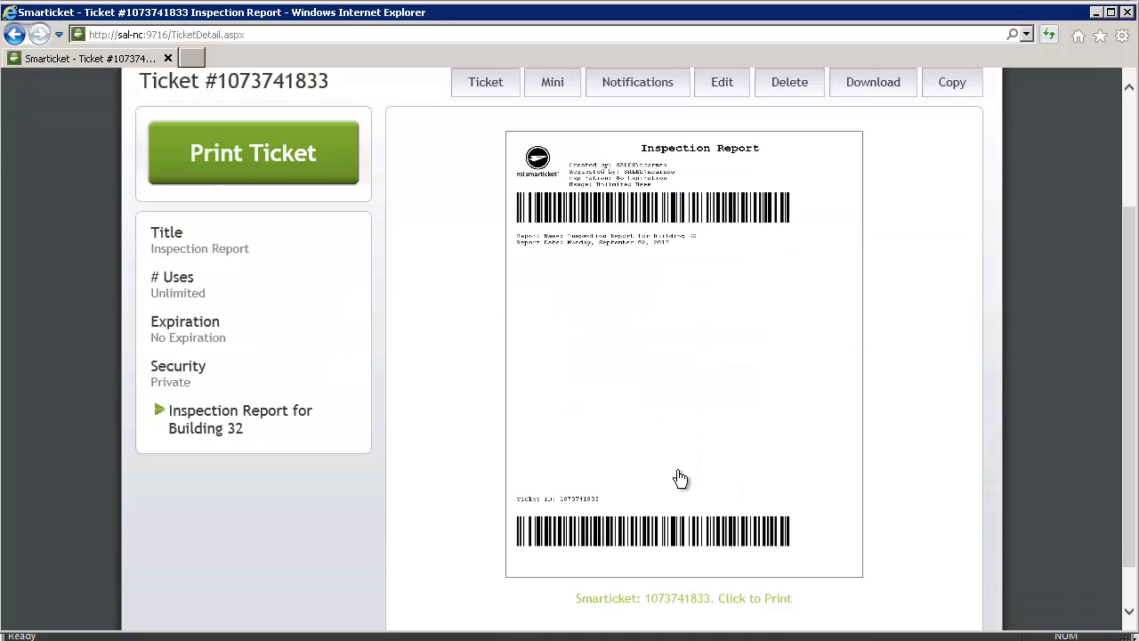
pyautogui.scroll(3, 680, 476)
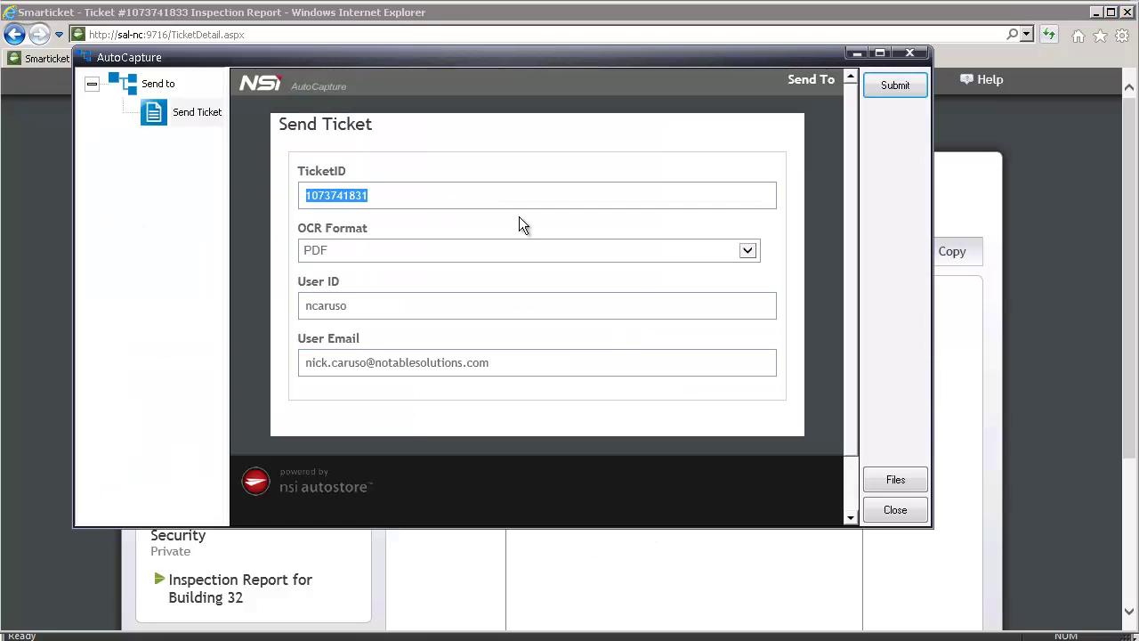
# Step: Submit the Send Ticket form in AutoCapture with the OCR Format set to PDF
pyautogui.click(901, 87)
pyautogui.click(561, 330)
pyautogui.click(649, 351)
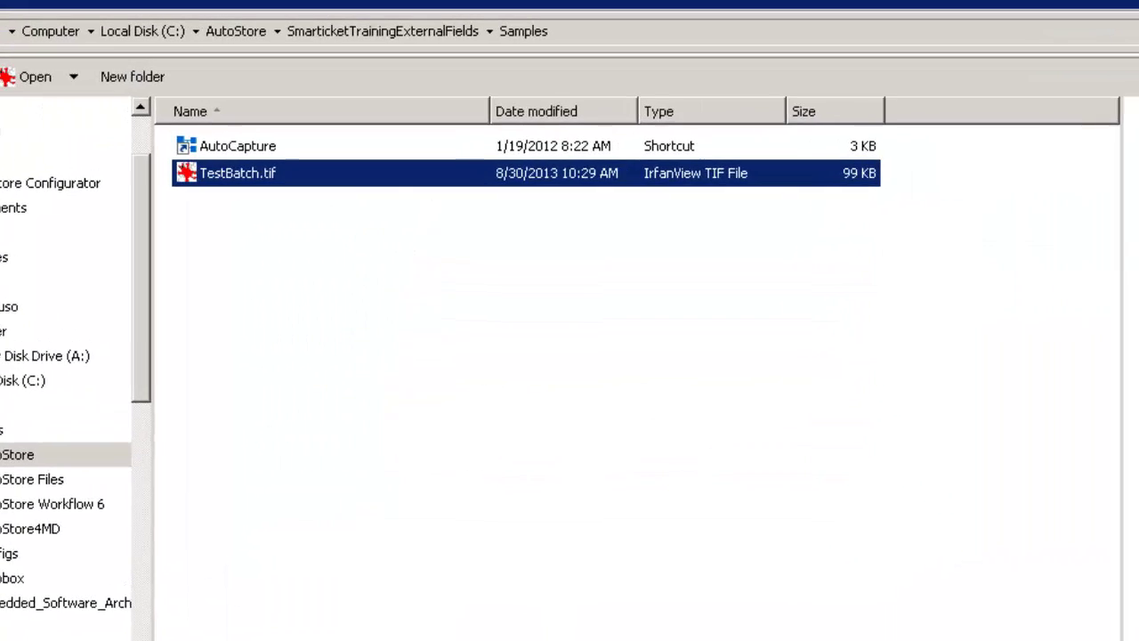
# Step: Open the Output (Demo) folder in SmarticketTrainingExternalFields and select the Commission Report PDF to check its file name
pyautogui.click(423, 31)
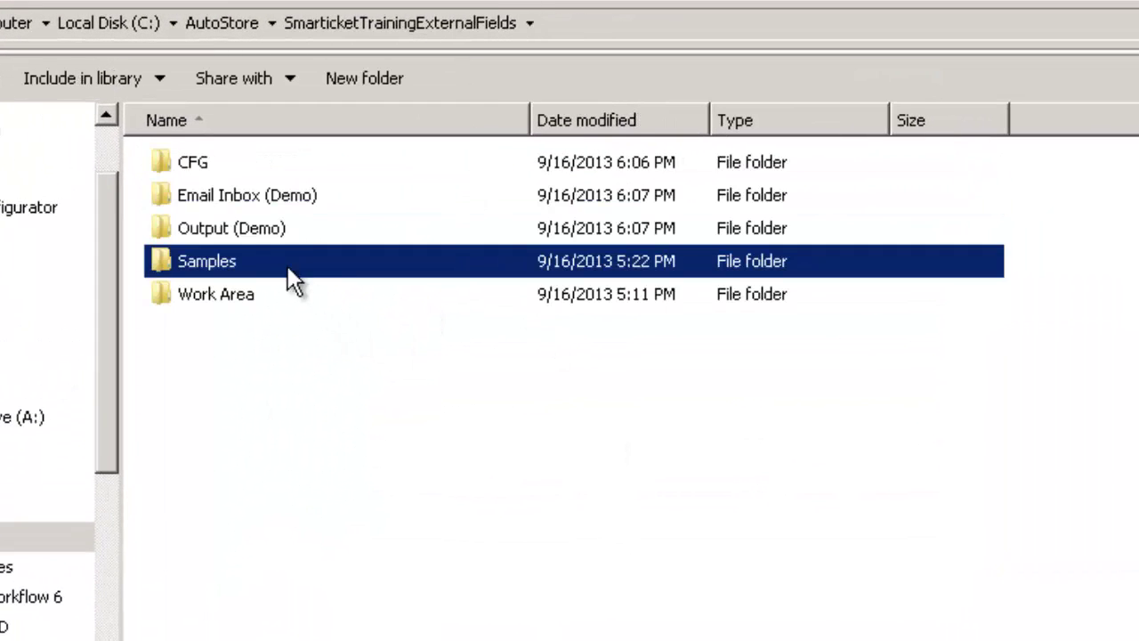
pyautogui.doubleClick(242, 237)
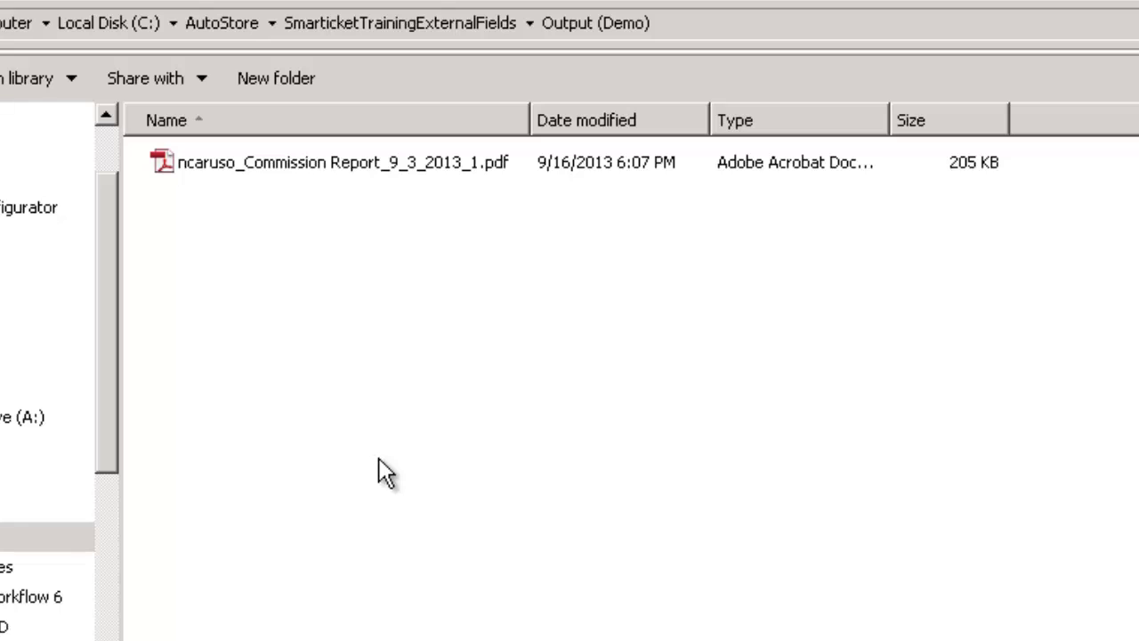
pyautogui.click(398, 169)
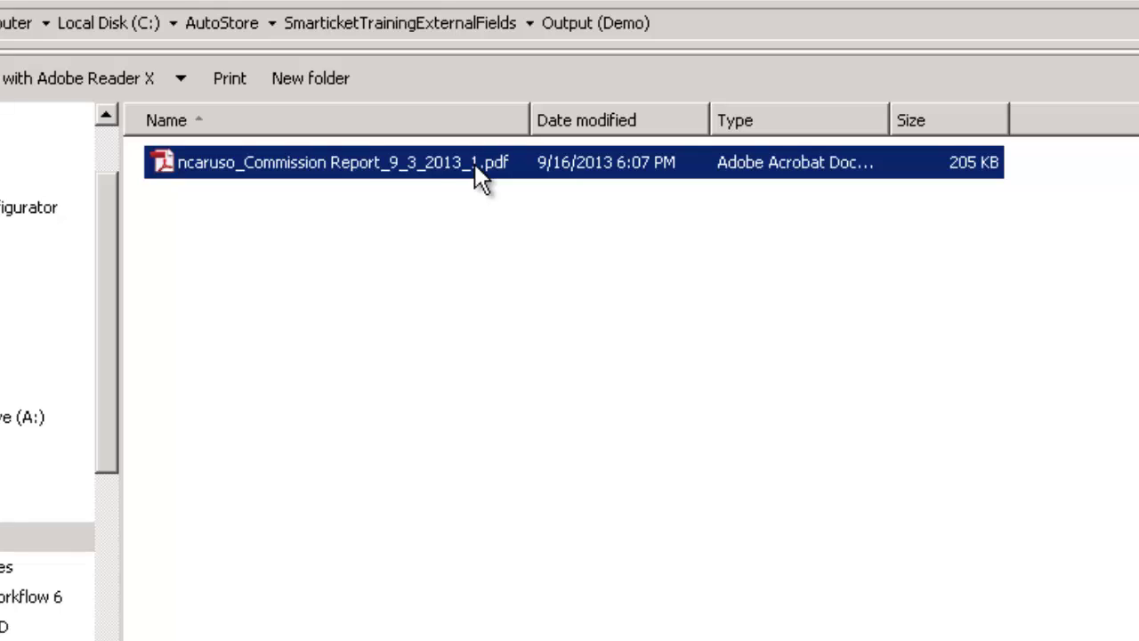
# Step: Go to the Email Inbox (Demo) folder in SmarticketTrainingExternalFields and open the EML notification file with TextPad
pyautogui.click(474, 23)
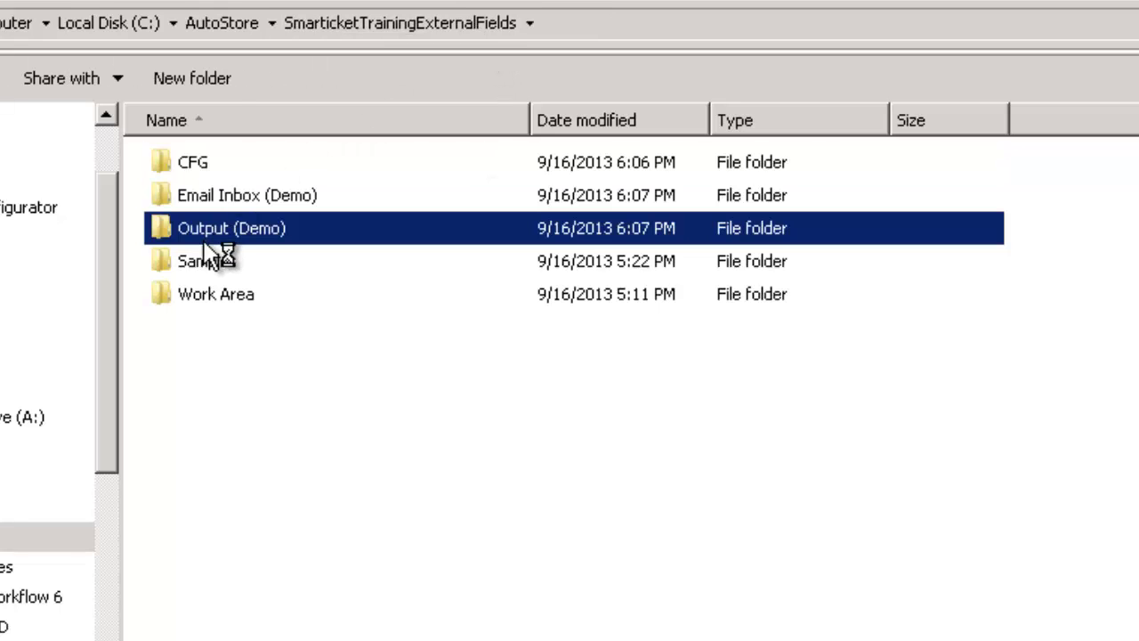
pyautogui.doubleClick(234, 201)
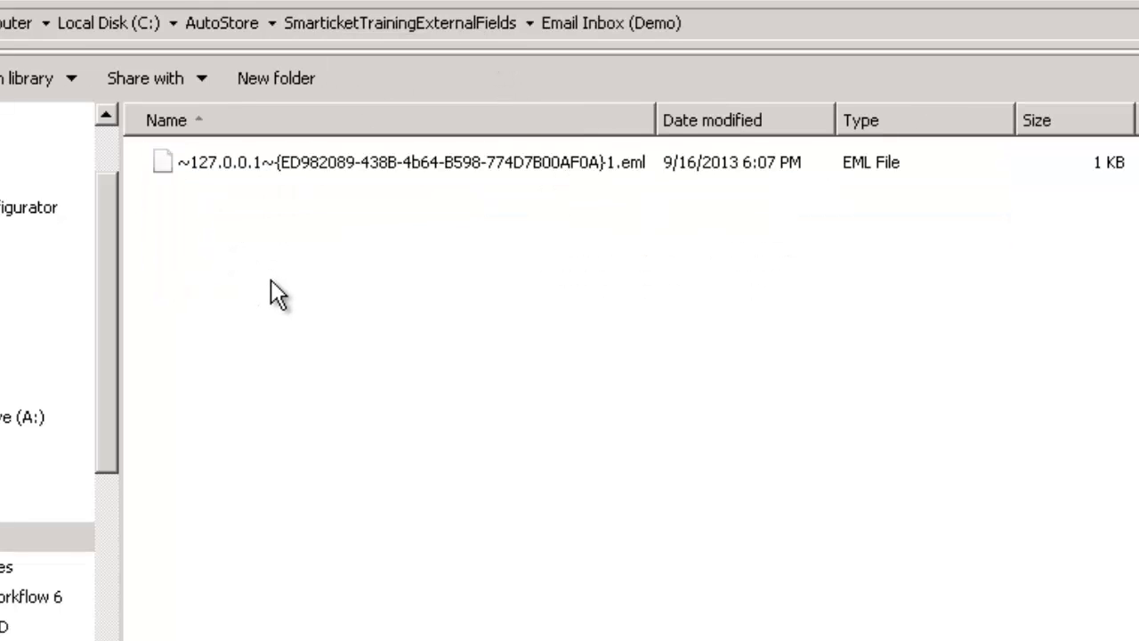
pyautogui.click(326, 163)
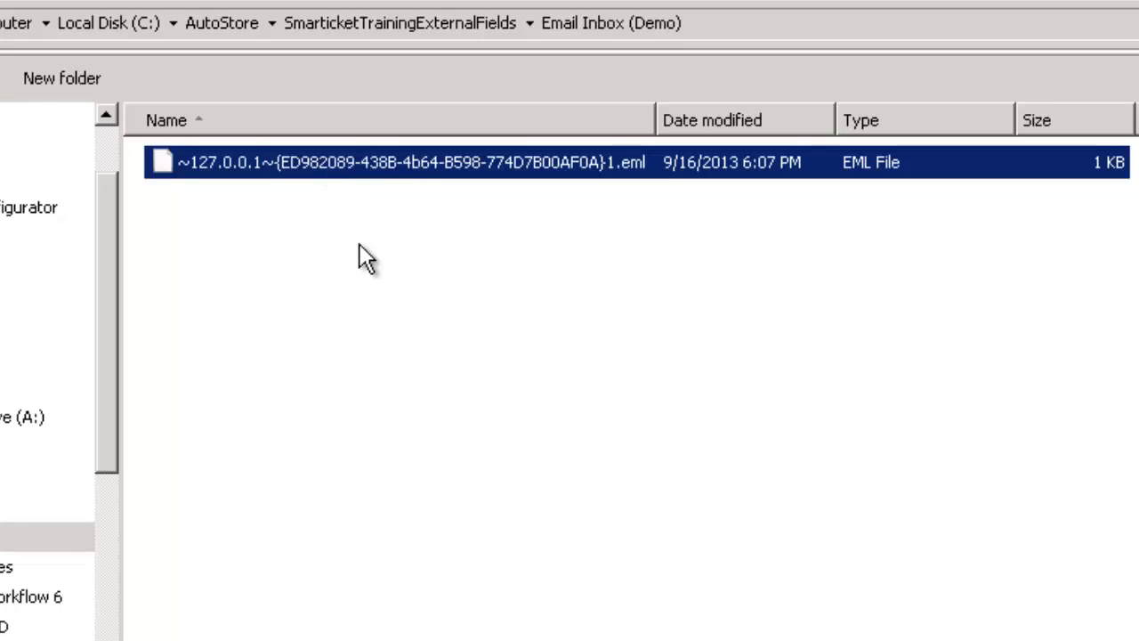
pyautogui.rightClick(408, 165)
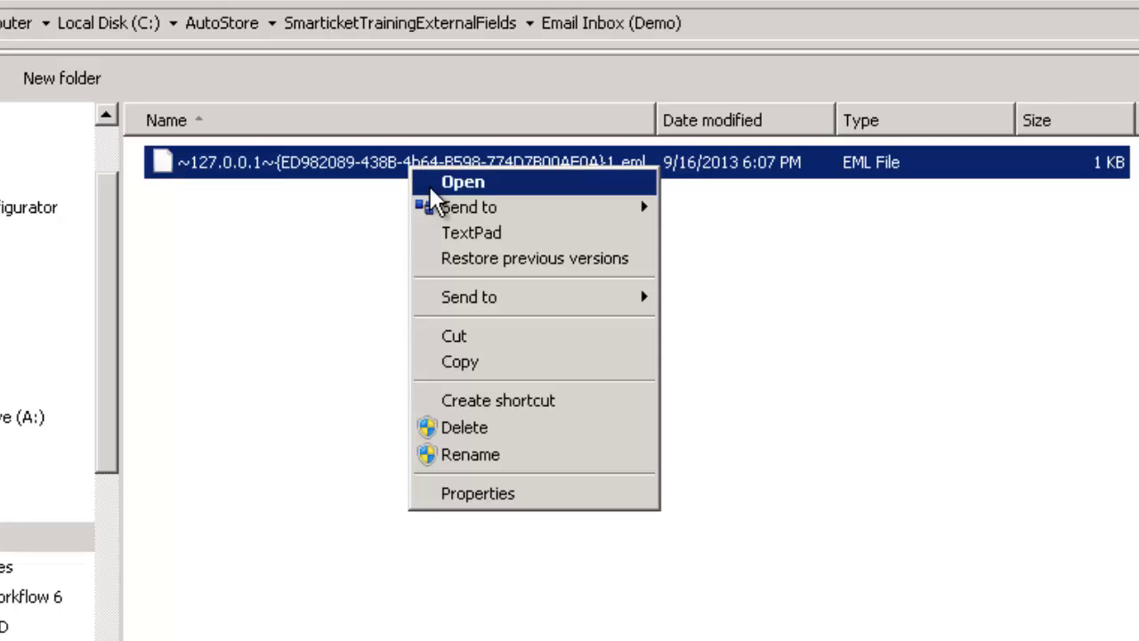
pyautogui.click(456, 227)
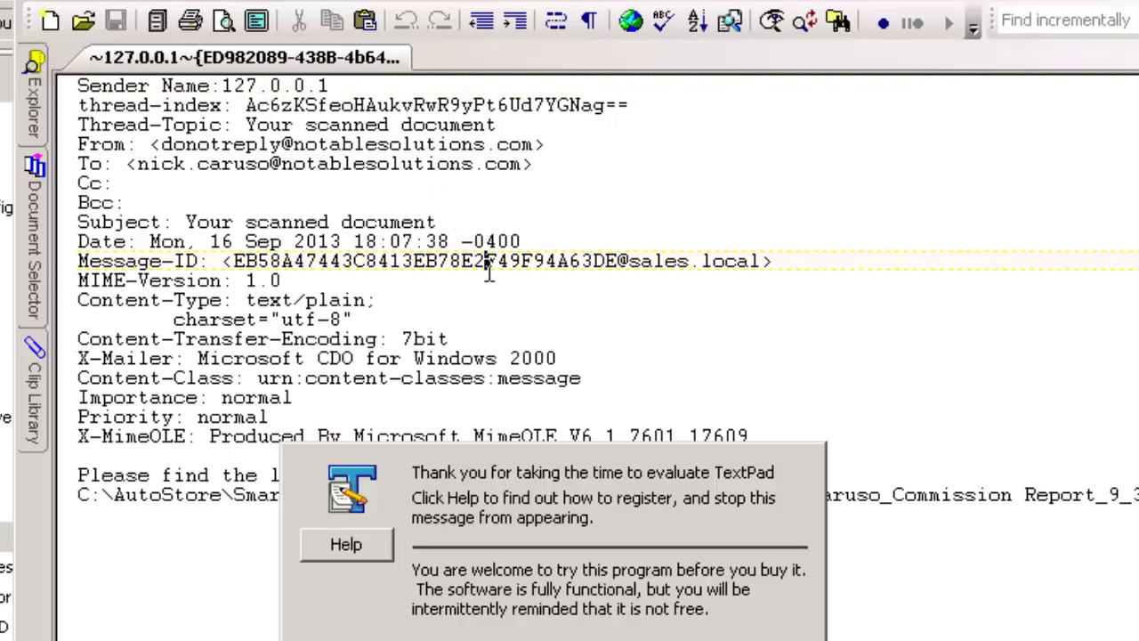
# Step: Examine the notification email's recipient, message text and full link path to the scanned document, and close TextPad
pyautogui.click(234, 187)
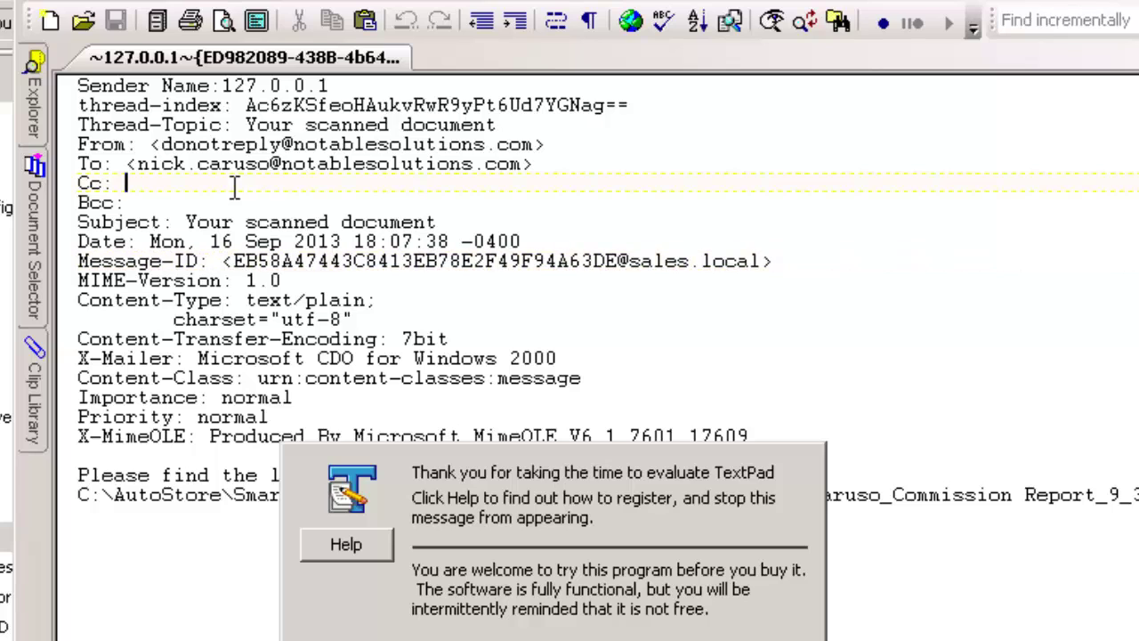
pyautogui.click(151, 476)
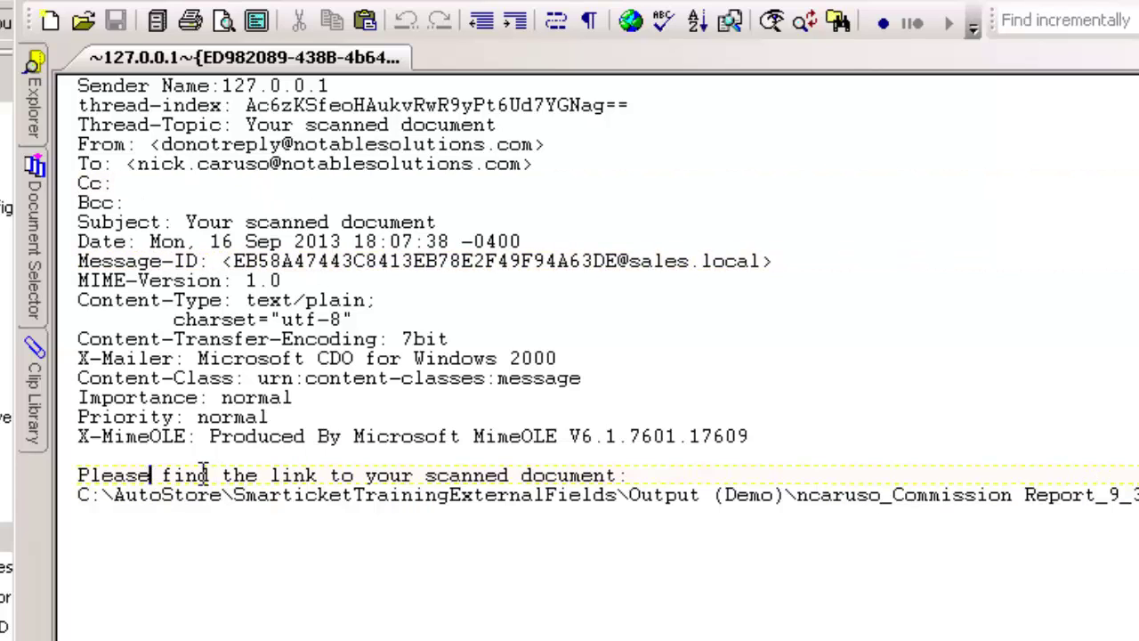
pyautogui.moveTo(198, 476); pyautogui.dragTo(648, 476)
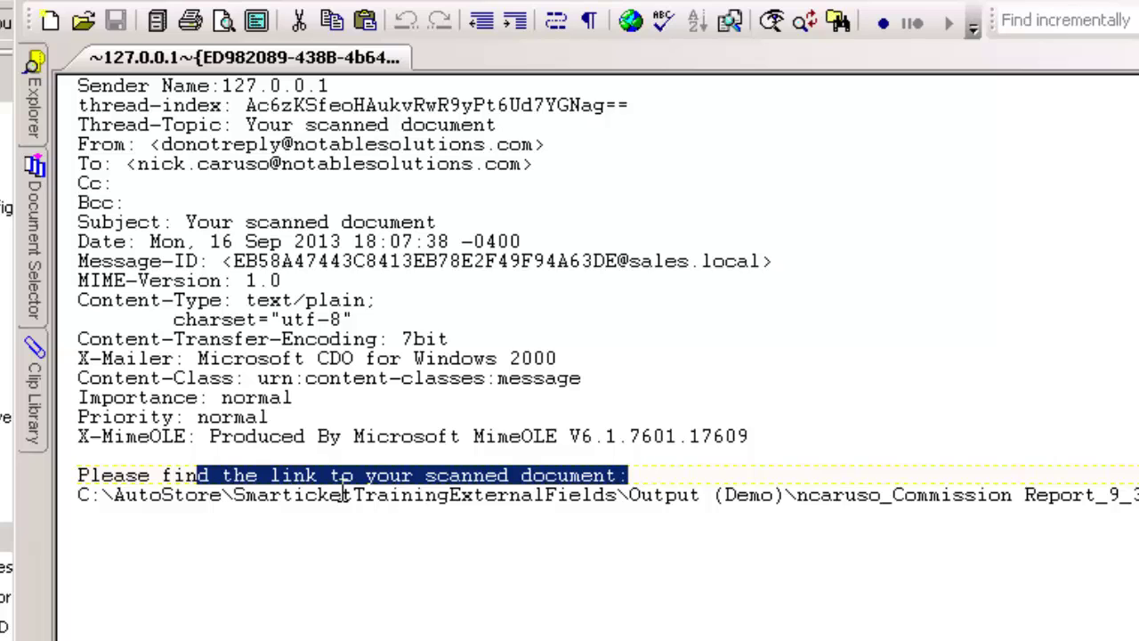
pyautogui.moveTo(233, 495); pyautogui.dragTo(1131, 498)
pyautogui.click(955, 519)
pyautogui.hotkey('alt', 'F4')
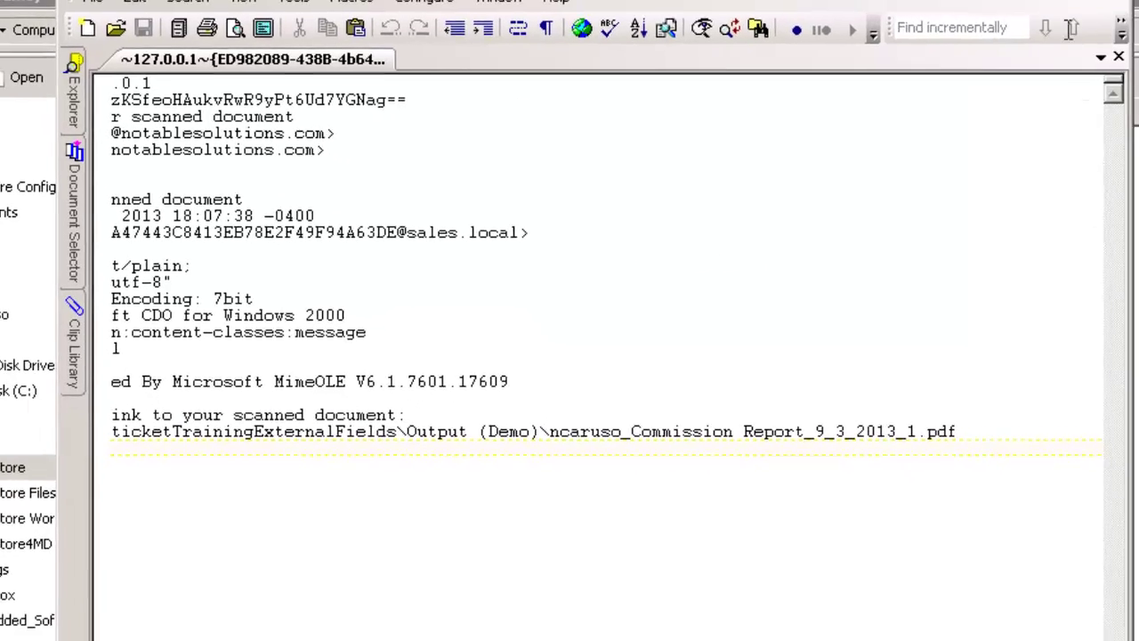